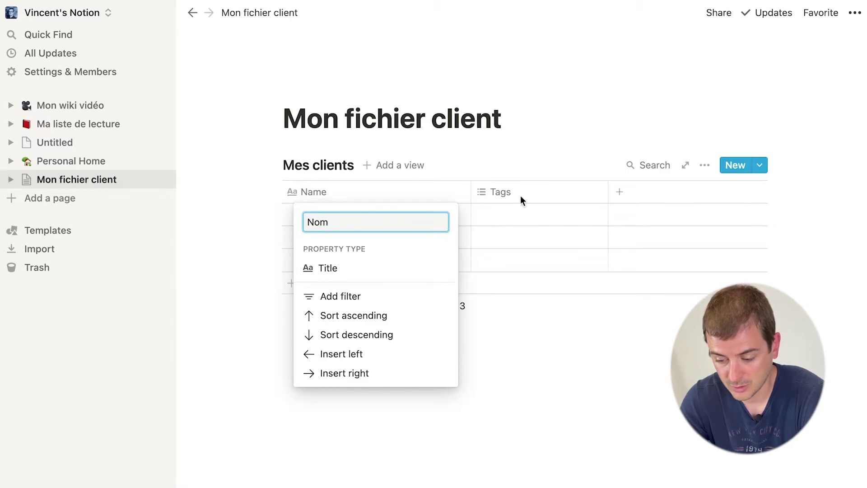
Step: Rename the Tags column to Etat and change it to a single-choice Select property
{"action": "left_click", "coordinate": [507, 194]}
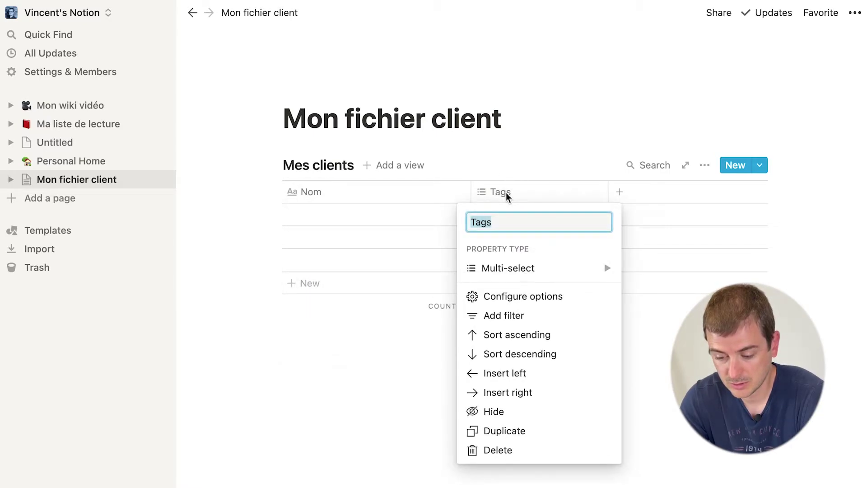
{"action": "type", "text": "Etat"}
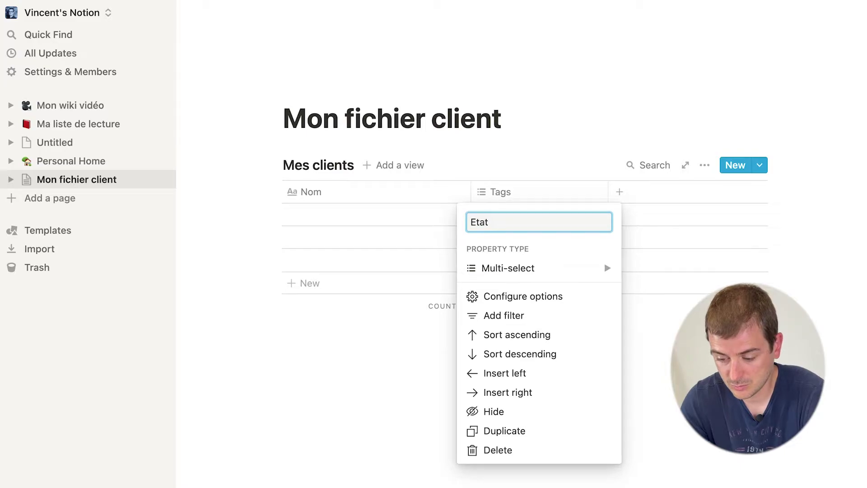
{"action": "key", "text": "Return"}
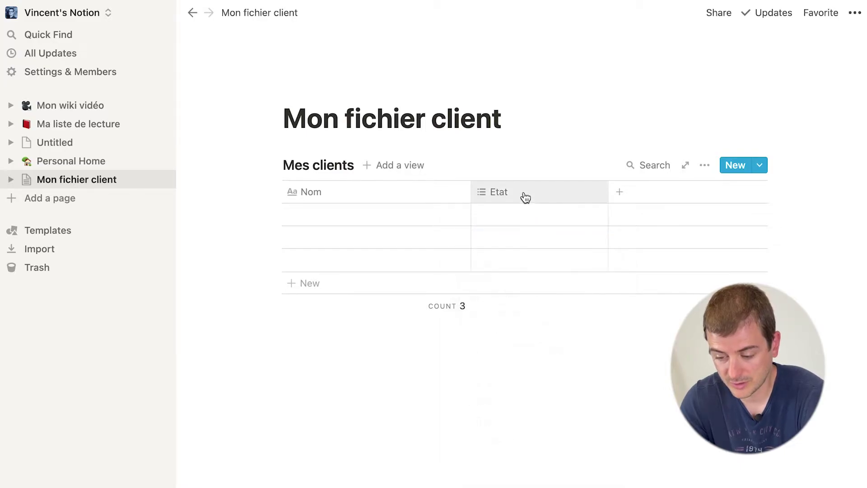
{"action": "left_click", "coordinate": [514, 209]}
{"action": "key", "text": "Escape"}
{"action": "left_click", "coordinate": [524, 195]}
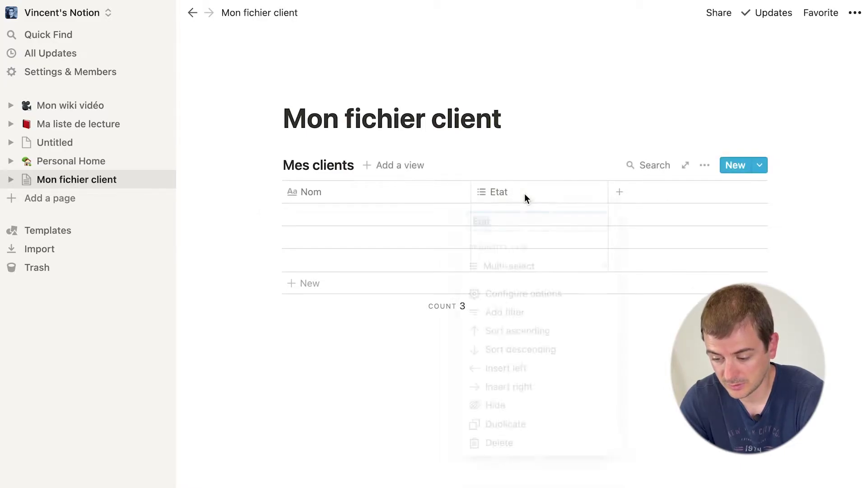
{"action": "mouse_move", "coordinate": [560, 270]}
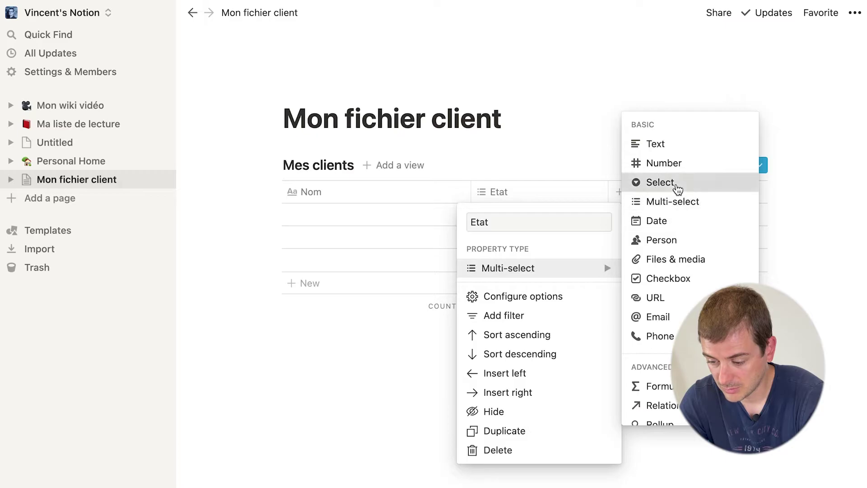
{"action": "left_click", "coordinate": [676, 183]}
Step: Create the Etat options Prospect for row 1 and Client for row 2
{"action": "left_click", "coordinate": [515, 213]}
{"action": "type", "text": "Prospect"}
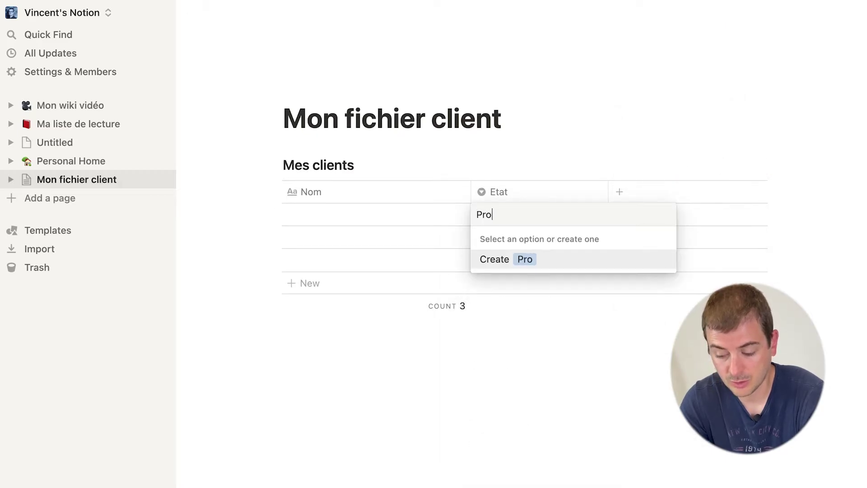
{"action": "key", "text": "Return"}
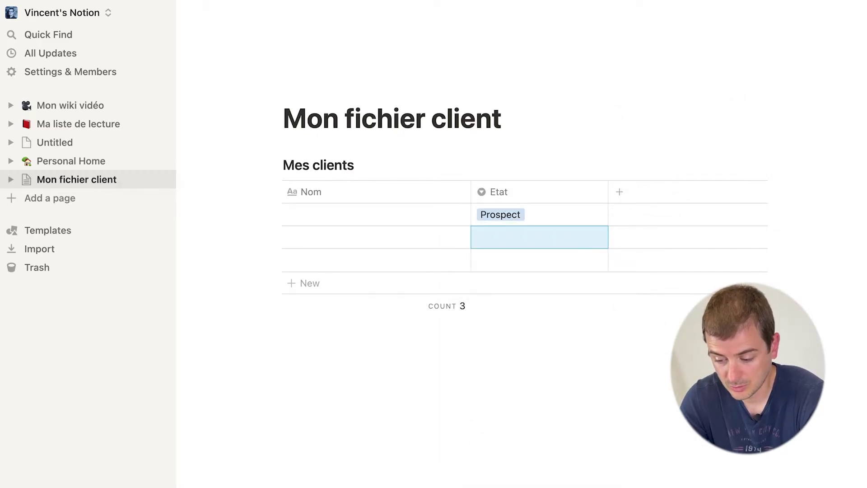
{"action": "left_click", "coordinate": [514, 227]}
{"action": "type", "text": "Client"}
{"action": "key", "text": "Return"}
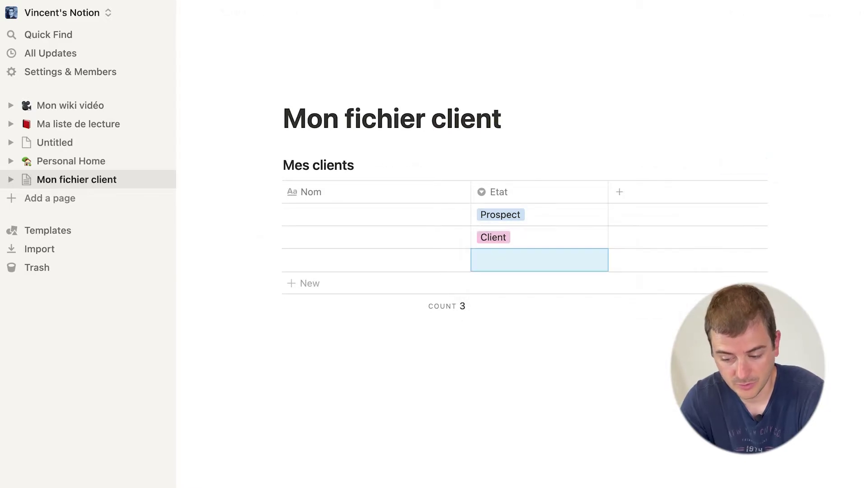
{"action": "left_click", "coordinate": [503, 216]}
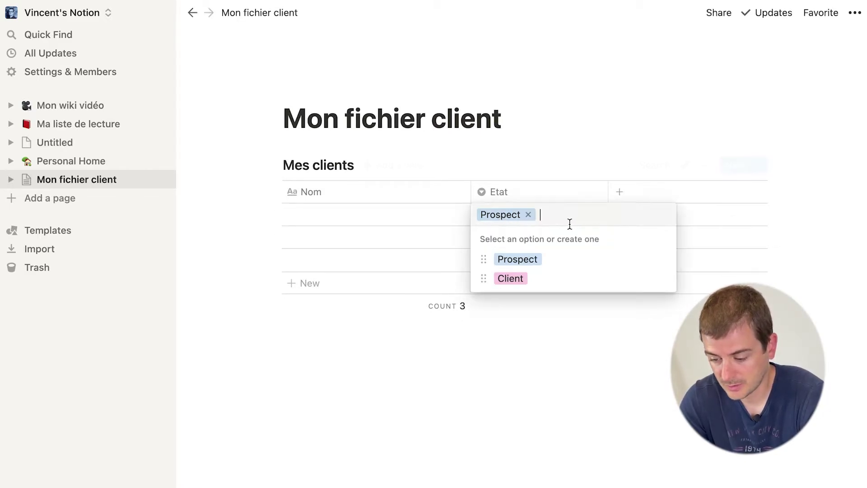
{"action": "left_click", "coordinate": [592, 155]}
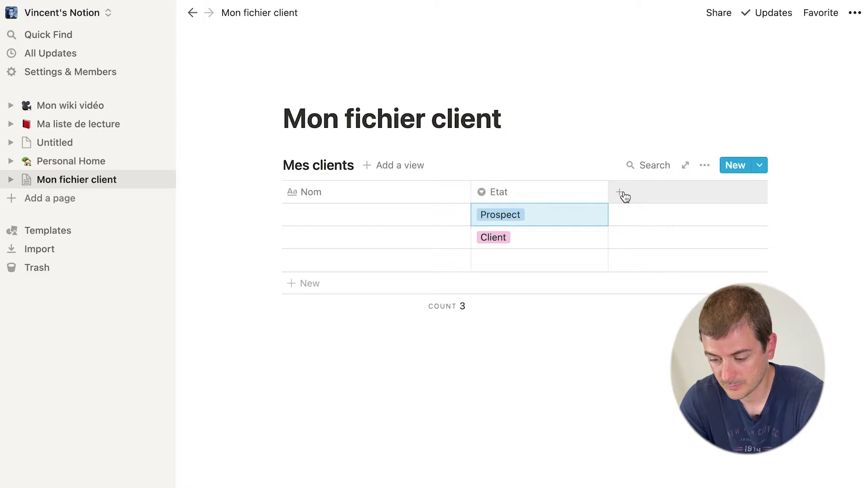
{"action": "left_click", "coordinate": [625, 195]}
Step: Add two new columns, one a Phone property and one an Email property
{"action": "mouse_move", "coordinate": [639, 276]}
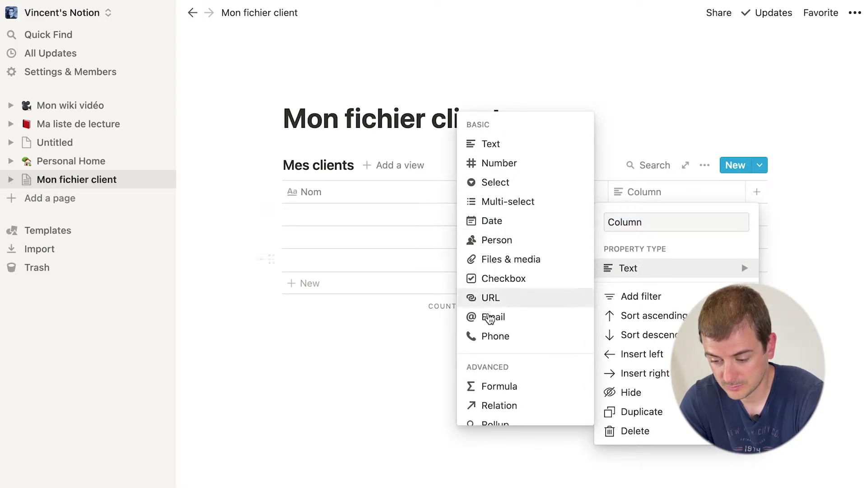
{"action": "left_click", "coordinate": [497, 336]}
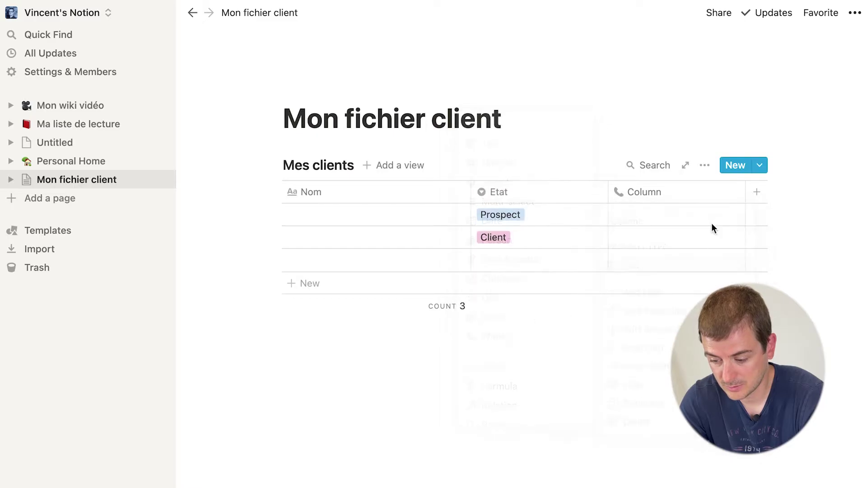
{"action": "left_click", "coordinate": [759, 195]}
{"action": "mouse_move", "coordinate": [738, 271]}
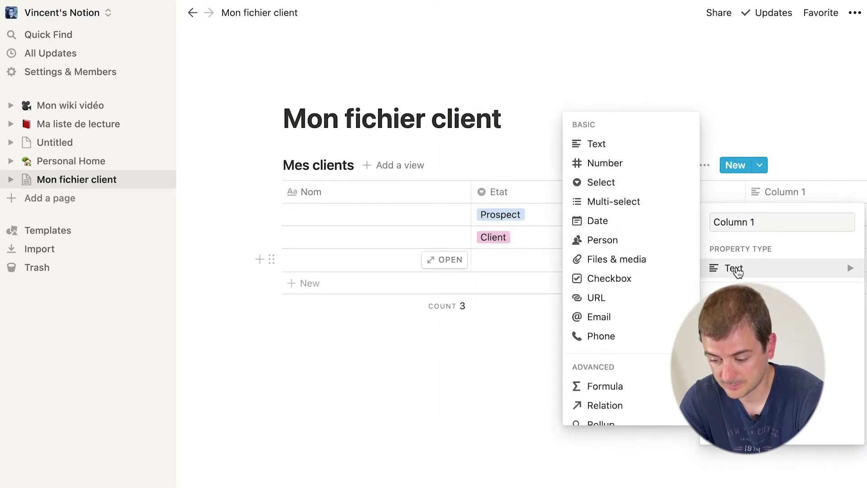
{"action": "left_click", "coordinate": [595, 316]}
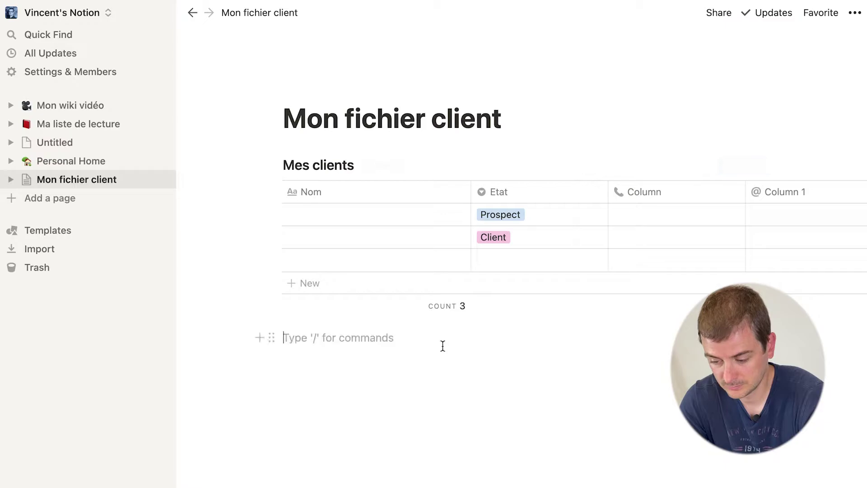
Step: Name the new columns Email and Téléphone, then collapse the sidebar
{"action": "left_click", "coordinate": [776, 197]}
{"action": "type", "text": "Email"}
{"action": "key", "text": "Return"}
{"action": "left_click", "coordinate": [691, 200]}
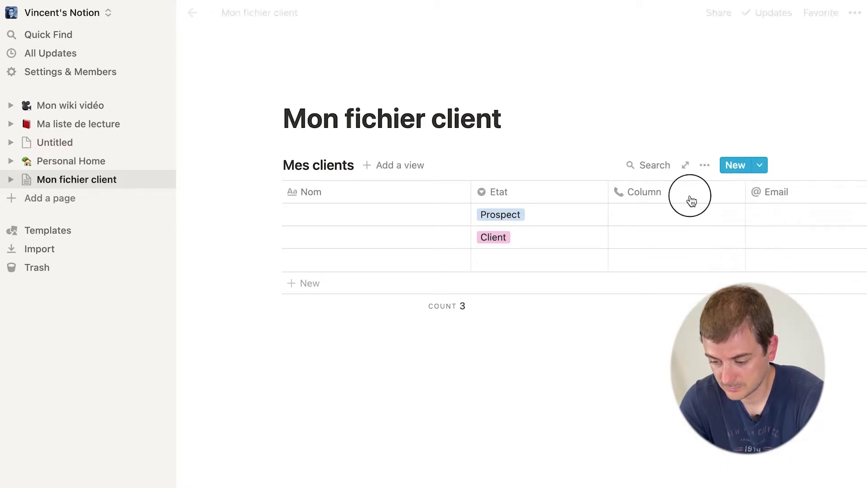
{"action": "type", "text": "Téléphone"}
{"action": "key", "text": "Return"}
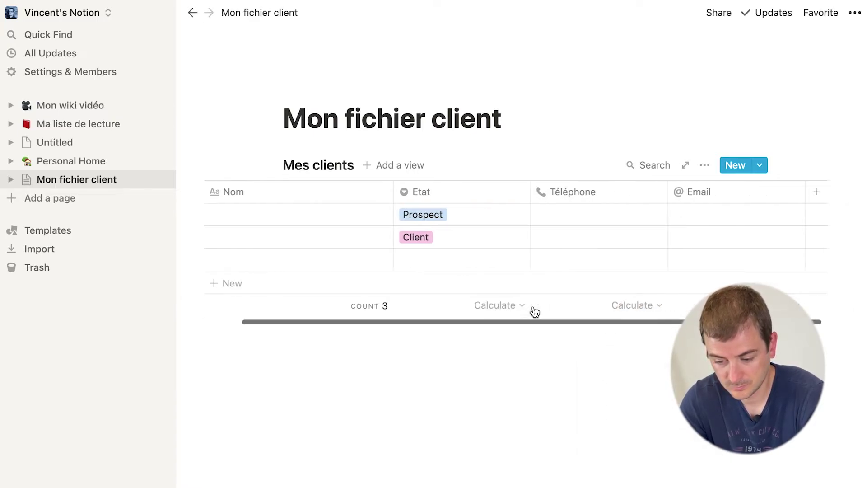
{"action": "mouse_move", "coordinate": [162, 35]}
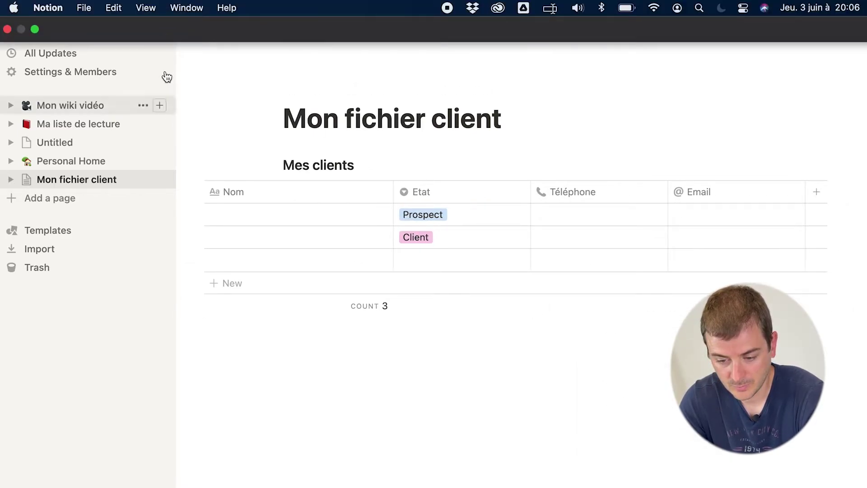
{"action": "left_click", "coordinate": [159, 13]}
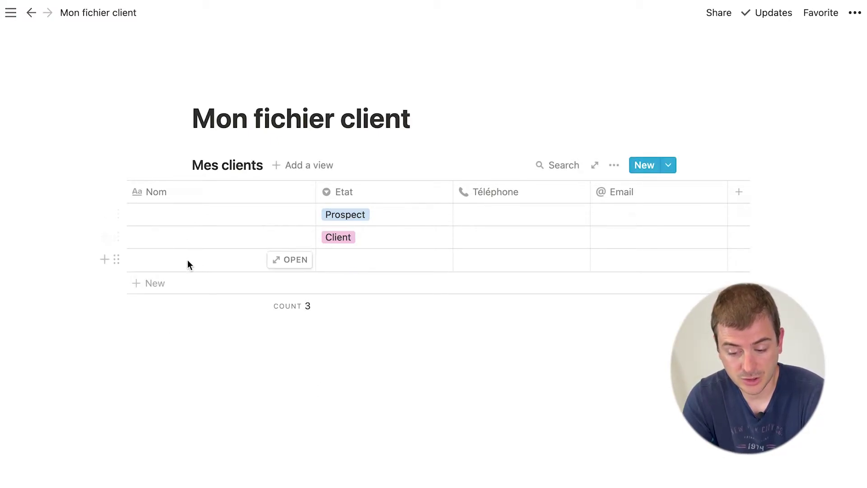
Step: Delete the empty third row and the Client row via their row action menus
{"action": "left_click", "coordinate": [116, 259]}
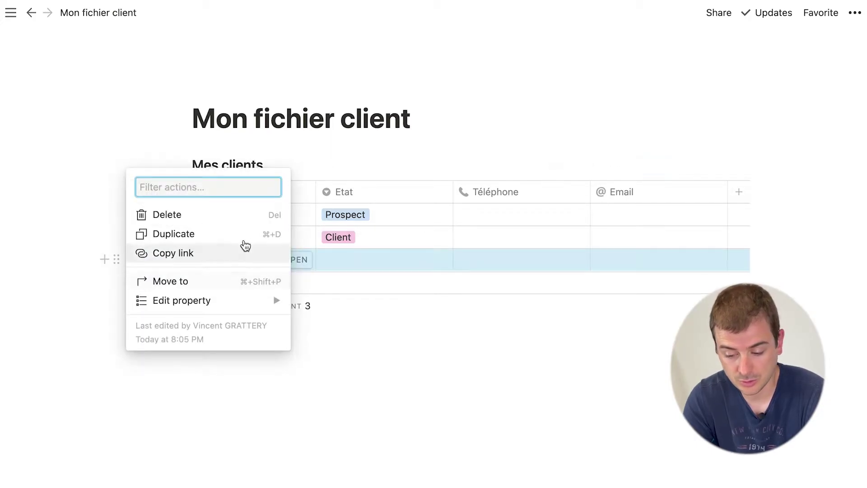
{"action": "left_click", "coordinate": [264, 223]}
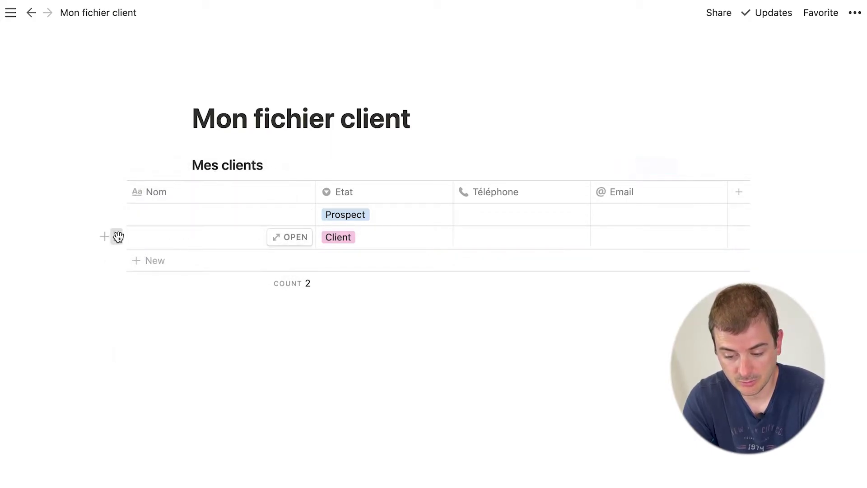
{"action": "left_click", "coordinate": [116, 237]}
{"action": "left_click", "coordinate": [222, 196]}
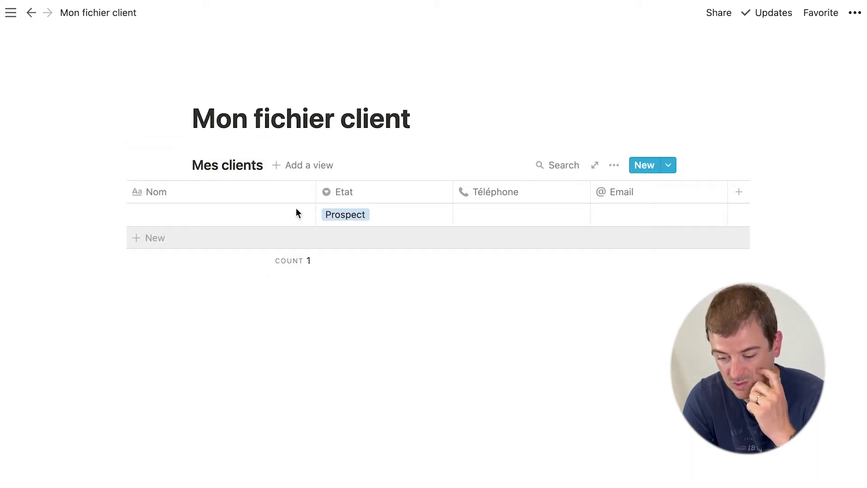
Step: Enter the client's name, phone number and e-mail address in the Prospect row
{"action": "left_click", "coordinate": [228, 213]}
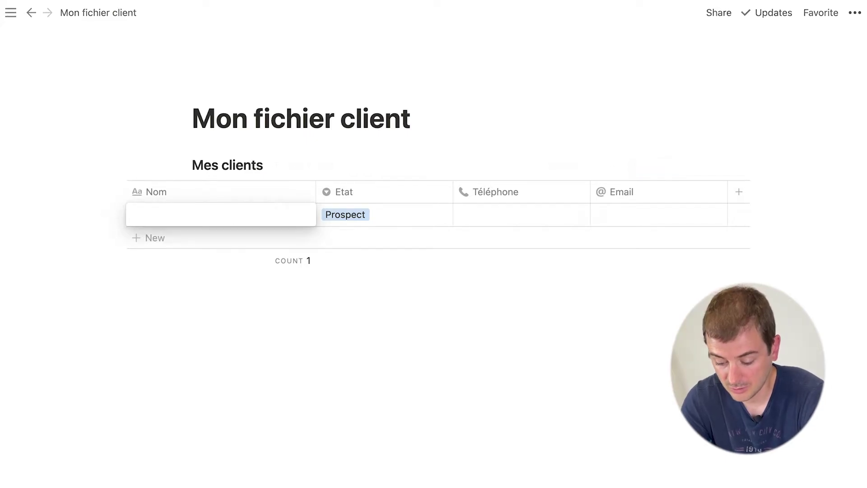
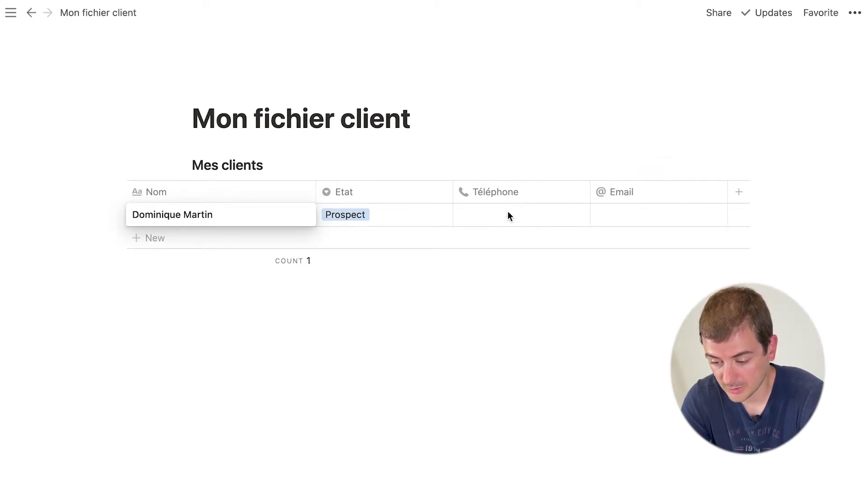
{"action": "key", "text": "Escape"}
{"action": "left_click", "coordinate": [507, 212]}
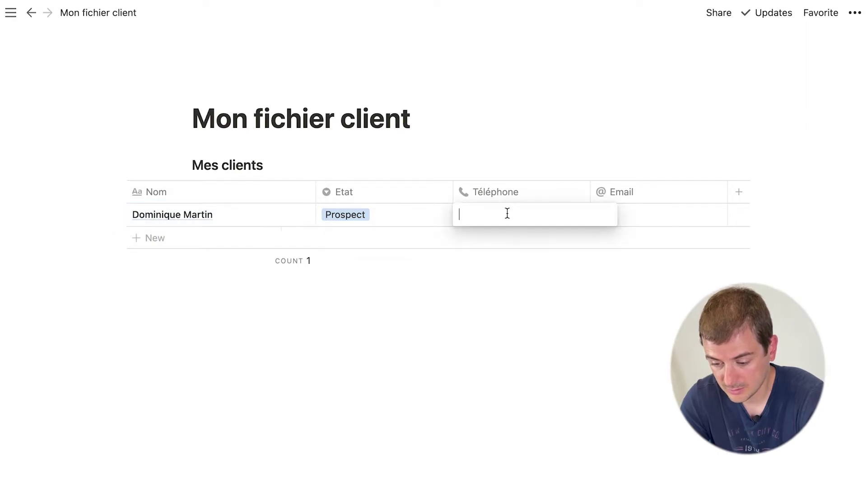
{"action": "type", "text": "06 10 10 10 10"}
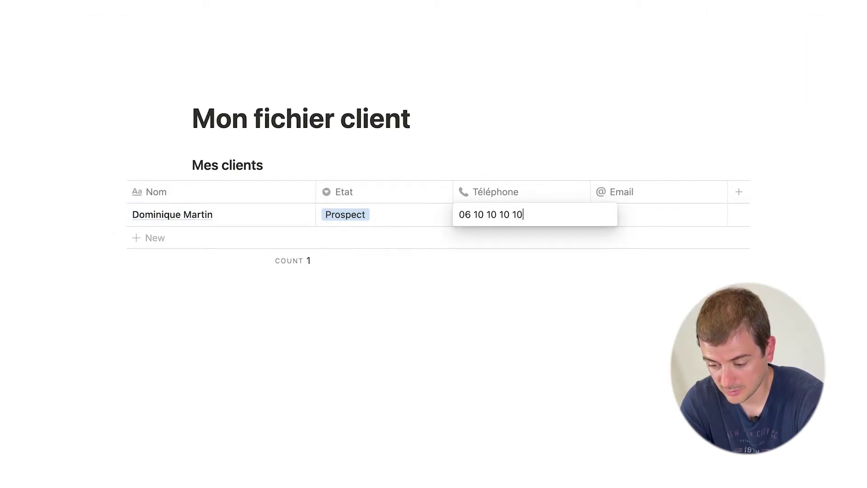
{"action": "key", "text": "Tab"}
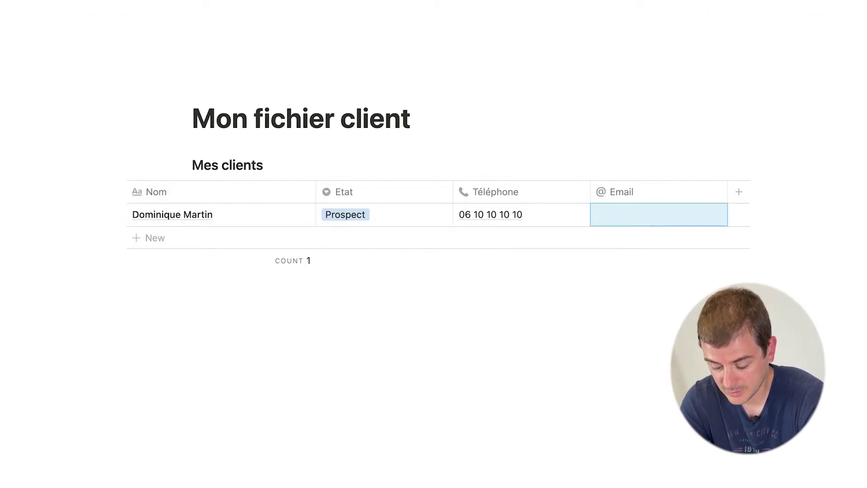
{"action": "left_click", "coordinate": [616, 213]}
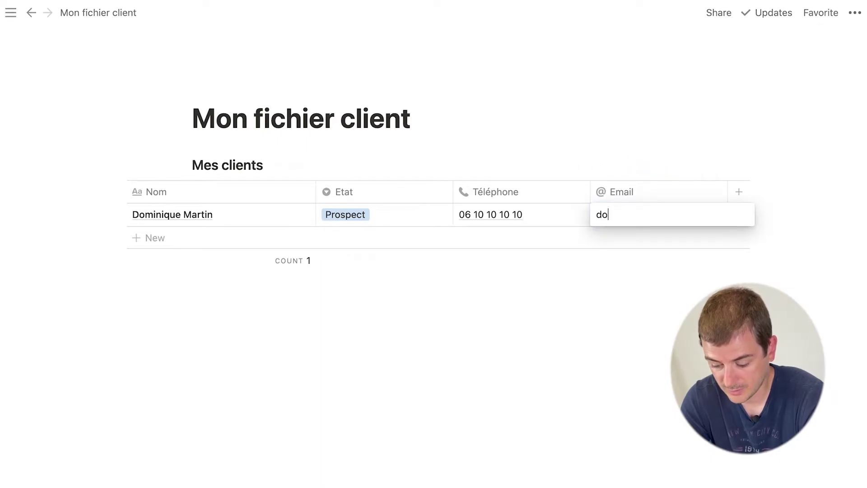
{"action": "key", "text": "Return"}
{"action": "left_click", "coordinate": [562, 334]}
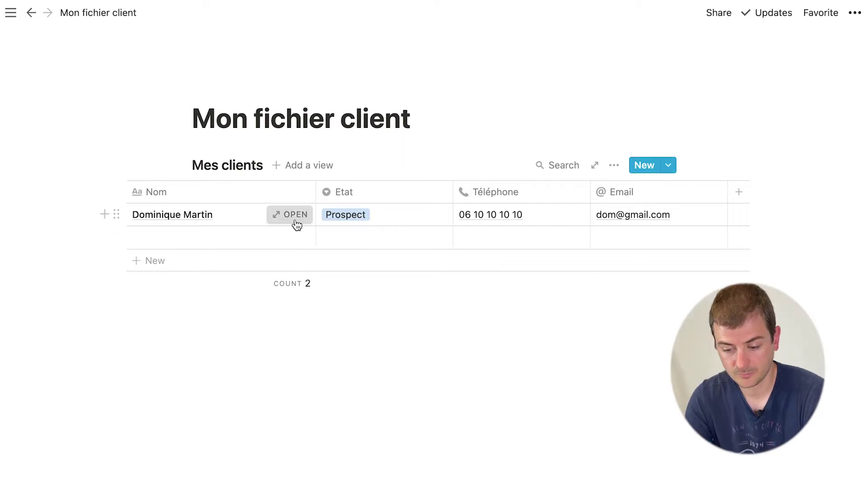
{"action": "left_click", "coordinate": [295, 221]}
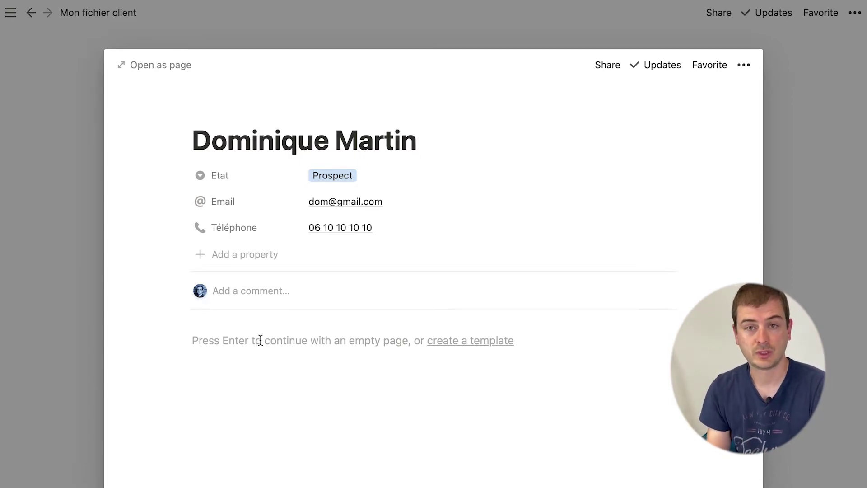
Step: Add a Heading 1 reading 'Description' to the client's page, then close the page
{"action": "key", "text": "Return"}
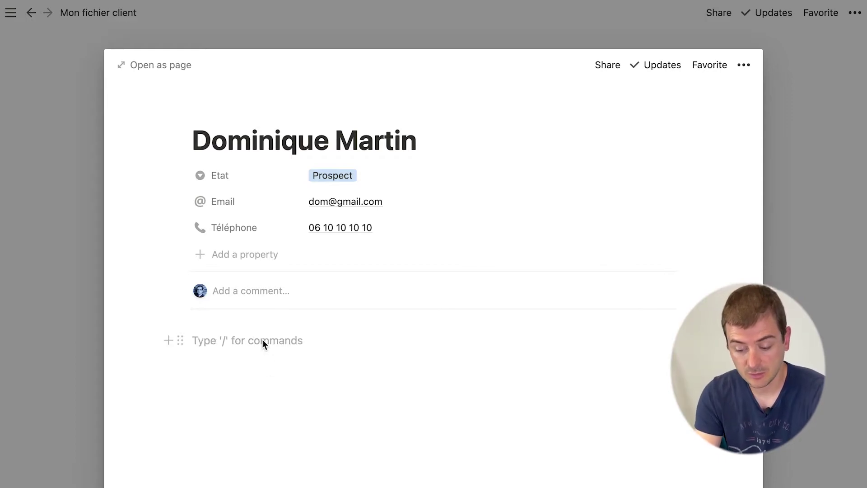
{"action": "type", "text": "/"}
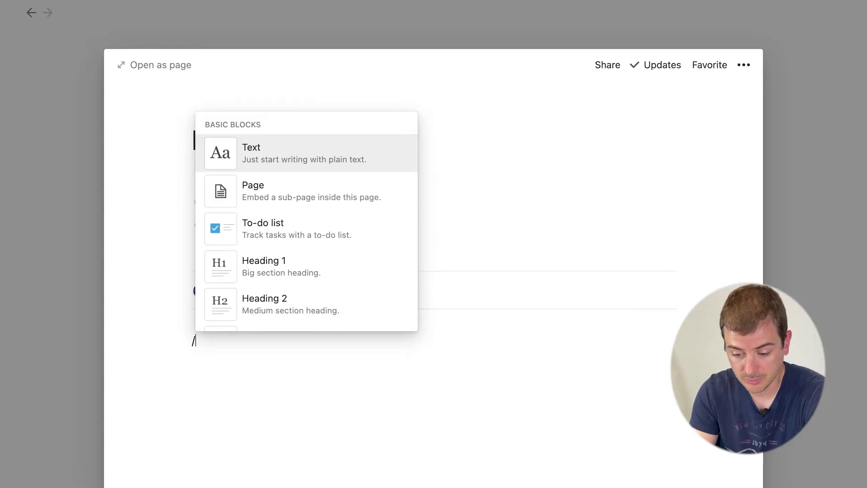
{"action": "key", "text": "Down"}
{"action": "key", "text": "Down"}
{"action": "key", "text": "Down"}
{"action": "key", "text": "Return"}
{"action": "type", "text": "D"}
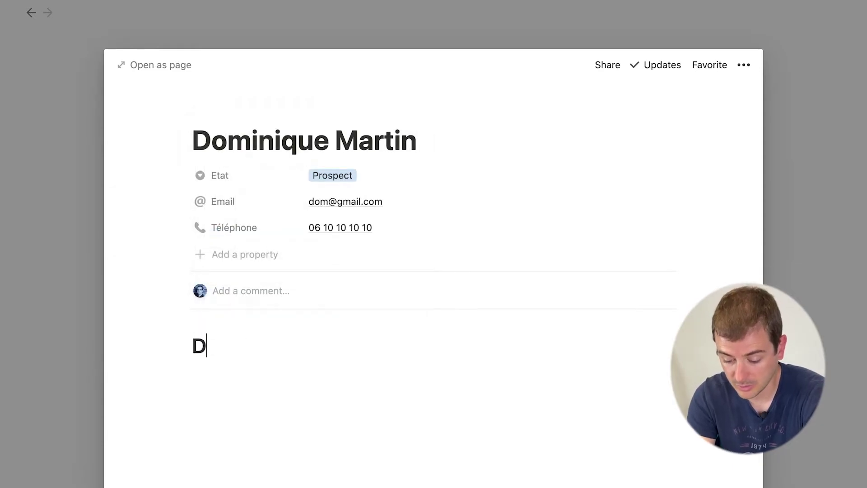
{"action": "type", "text": "escription"}
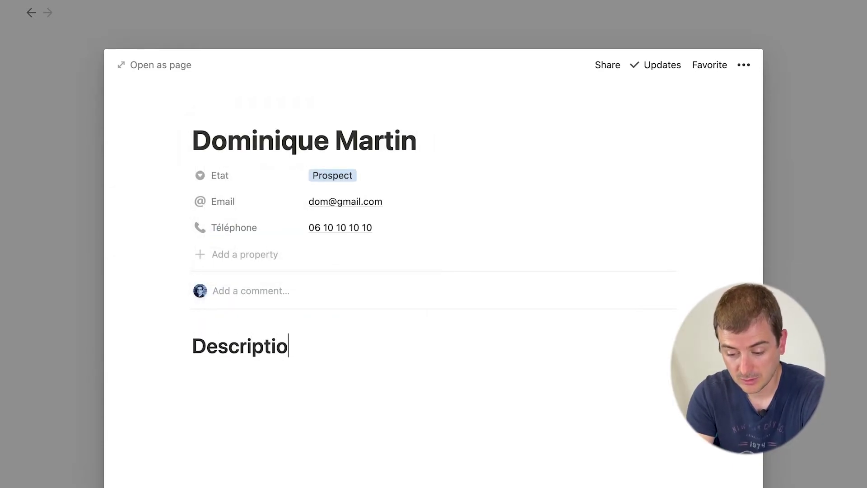
{"action": "key", "text": "Escape"}
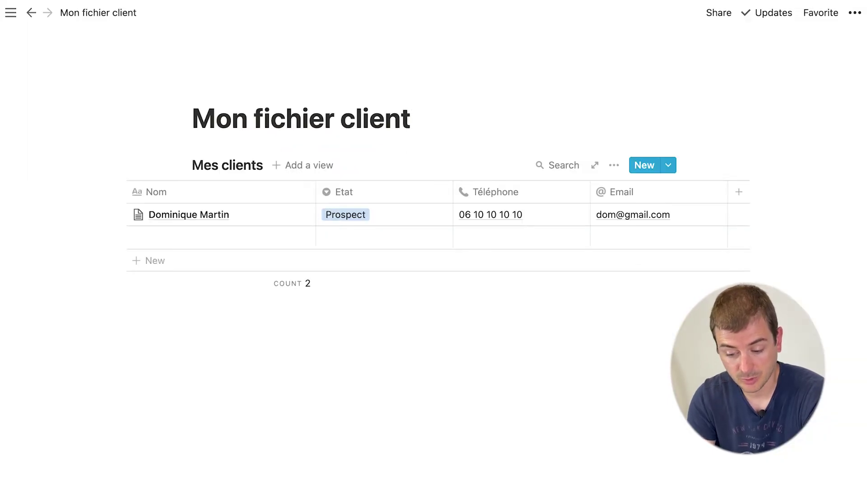
Step: Start a new page template for the Mes clients database
{"action": "left_click", "coordinate": [297, 236]}
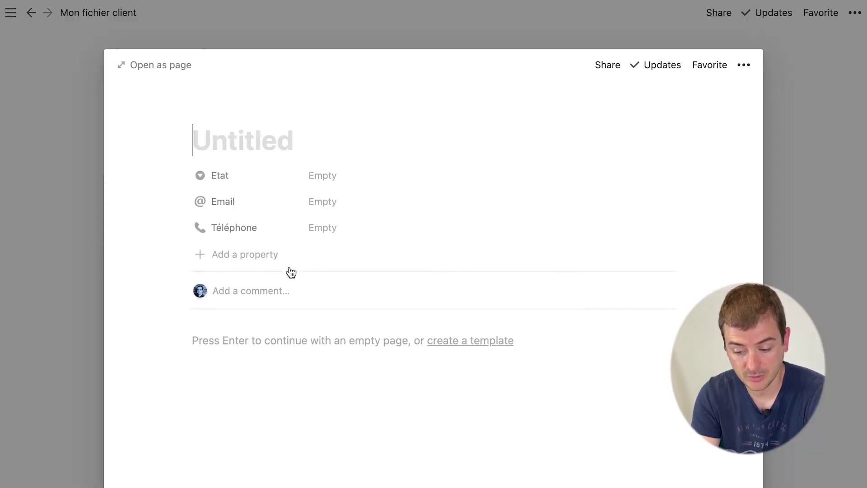
{"action": "left_click", "coordinate": [825, 278]}
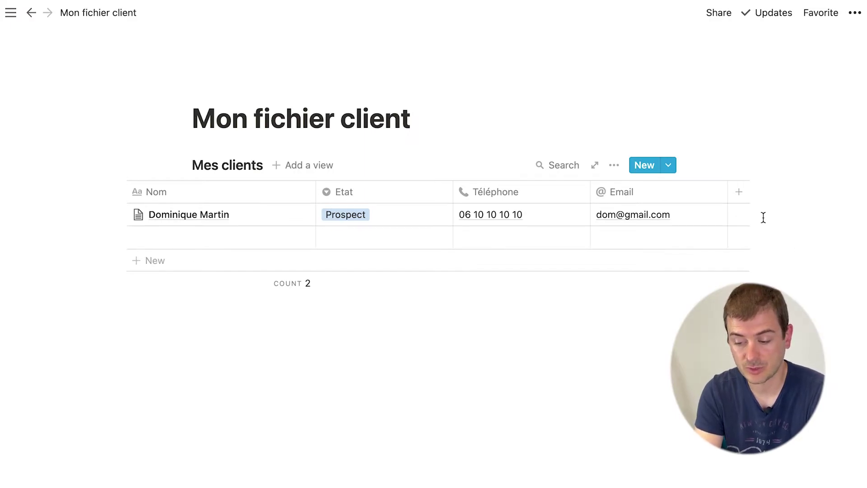
{"action": "left_click", "coordinate": [670, 171]}
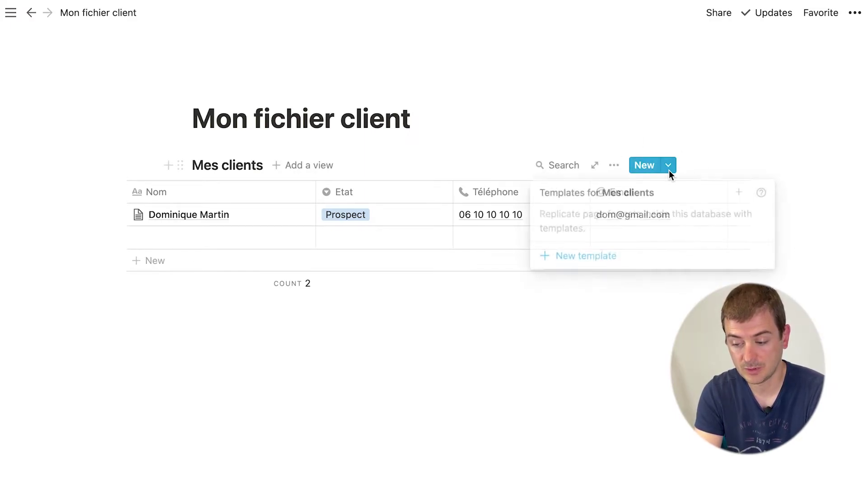
{"action": "left_click", "coordinate": [592, 256]}
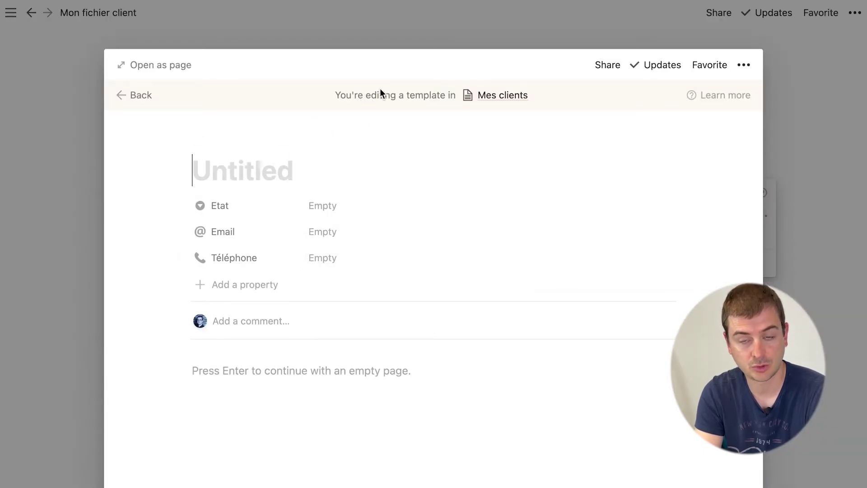
Step: Give the template a grinning smiley icon and preset Etat to Prospect
{"action": "left_click", "coordinate": [219, 140]}
{"action": "left_click", "coordinate": [221, 204]}
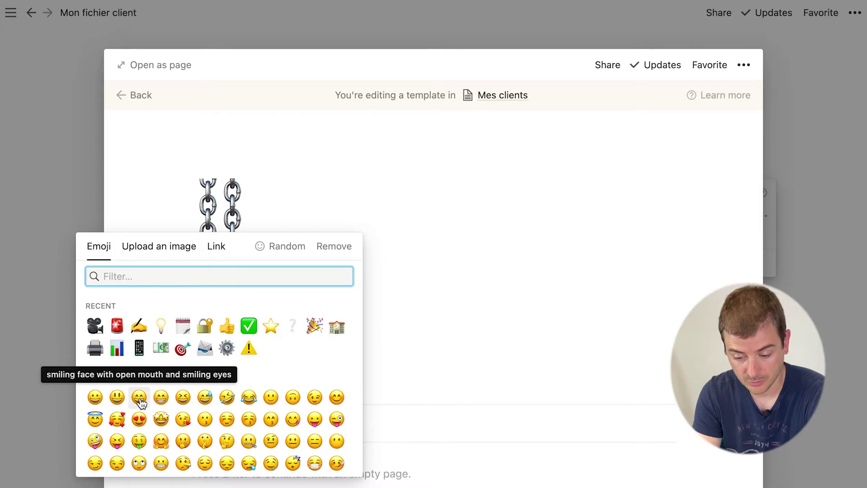
{"action": "left_click", "coordinate": [140, 398]}
{"action": "mouse_move", "coordinate": [316, 186]}
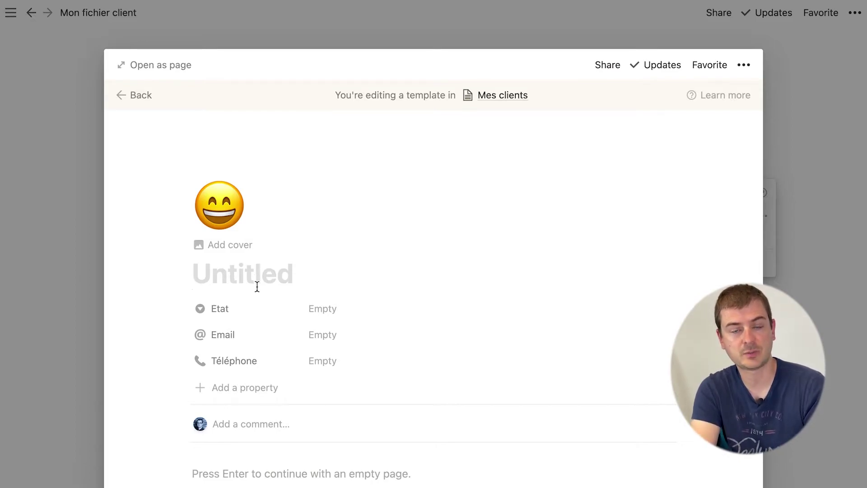
{"action": "left_click", "coordinate": [329, 312]}
{"action": "left_click", "coordinate": [341, 352]}
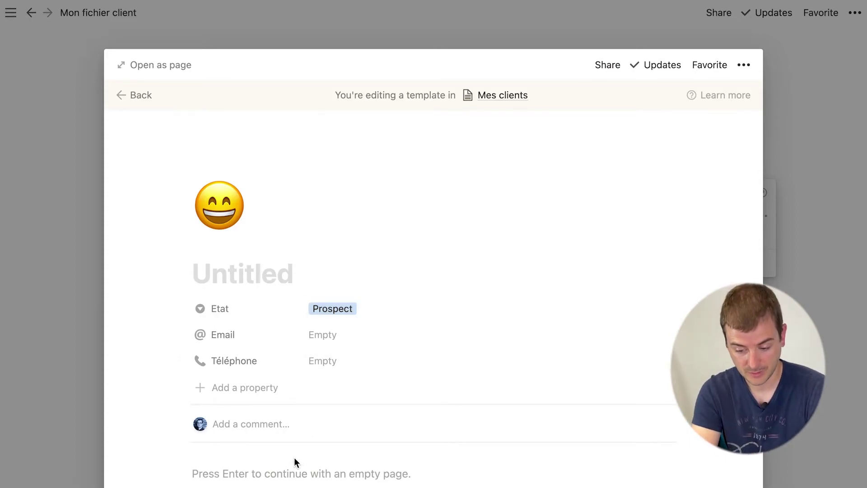
Step: Add Heading 1 blocks 'Description du client' and 'Historique' to the template body
{"action": "left_click", "coordinate": [289, 467]}
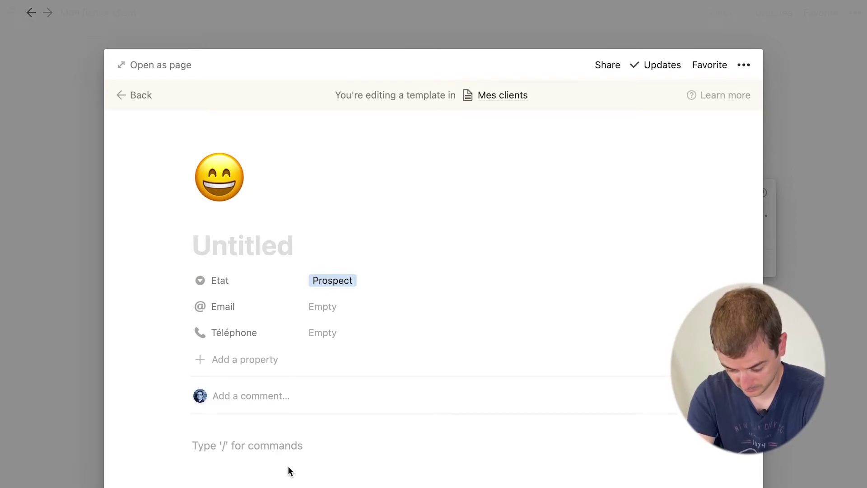
{"action": "type", "text": "/h"}
{"action": "key", "text": "Return"}
{"action": "type", "text": "D"}
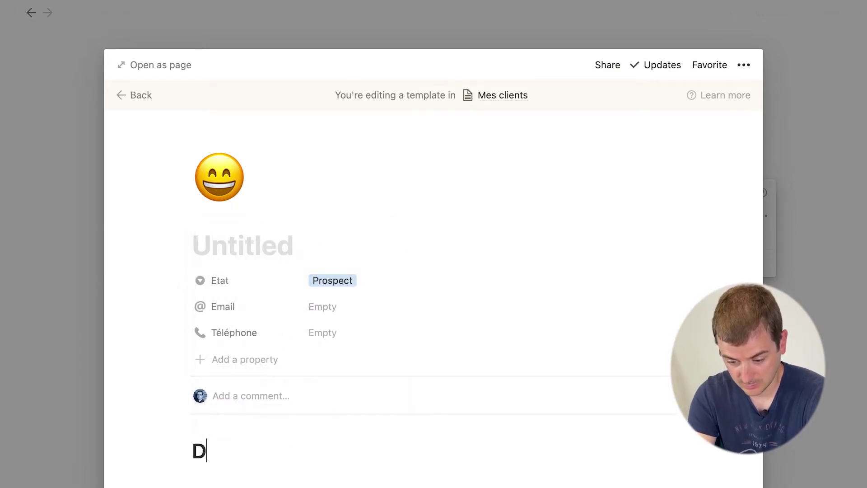
{"action": "type", "text": "escription d"}
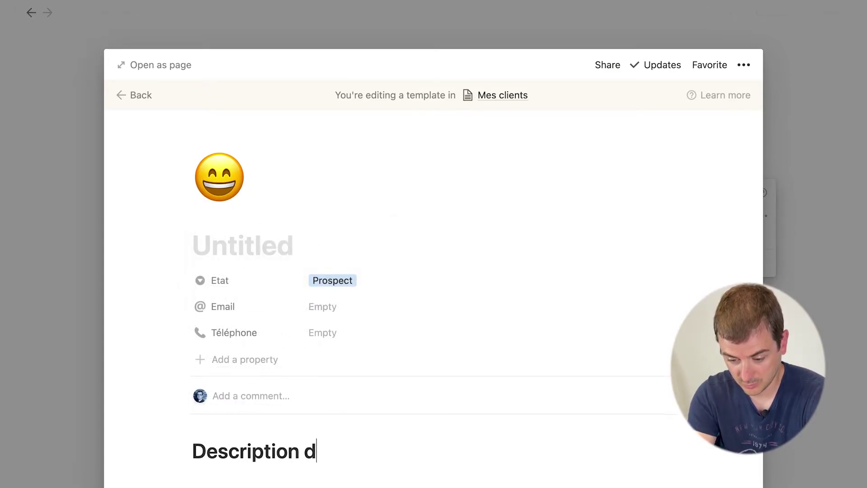
{"action": "type", "text": "u client"}
{"action": "key", "text": "Return"}
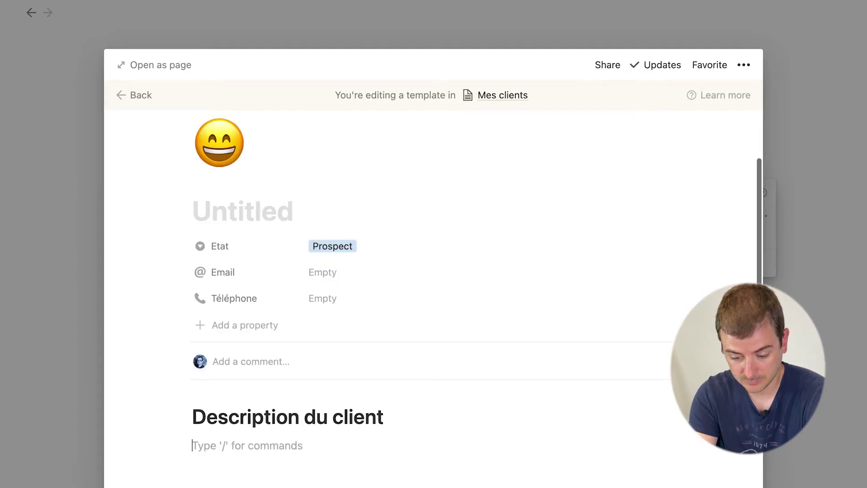
{"action": "type", "text": "#"}
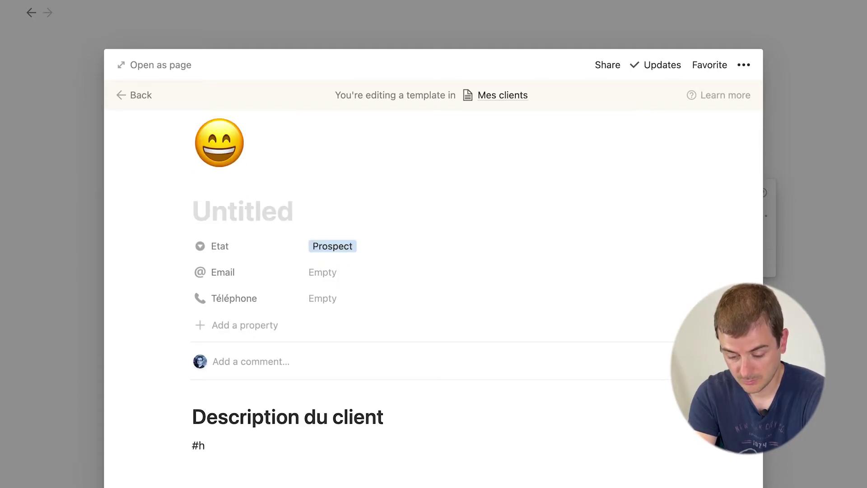
{"action": "key", "text": "BackSpace"}
{"action": "type", "text": "/"}
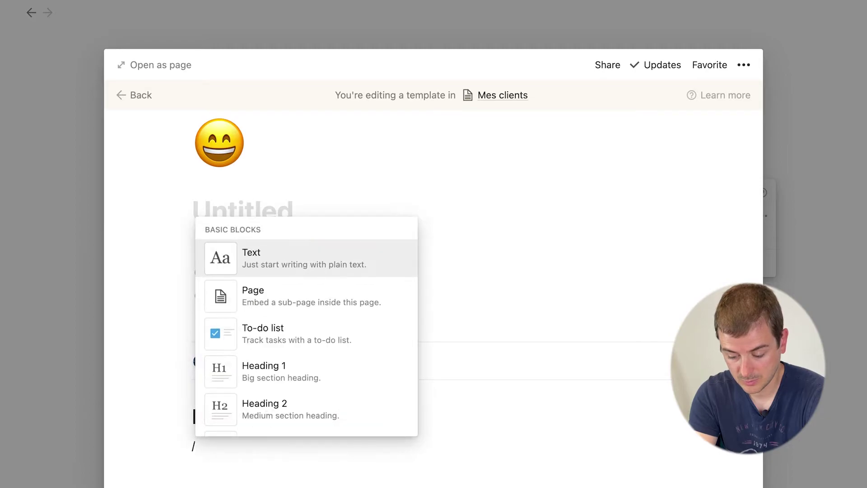
{"action": "key", "text": "Down"}
{"action": "key", "text": "Down"}
{"action": "key", "text": "Down"}
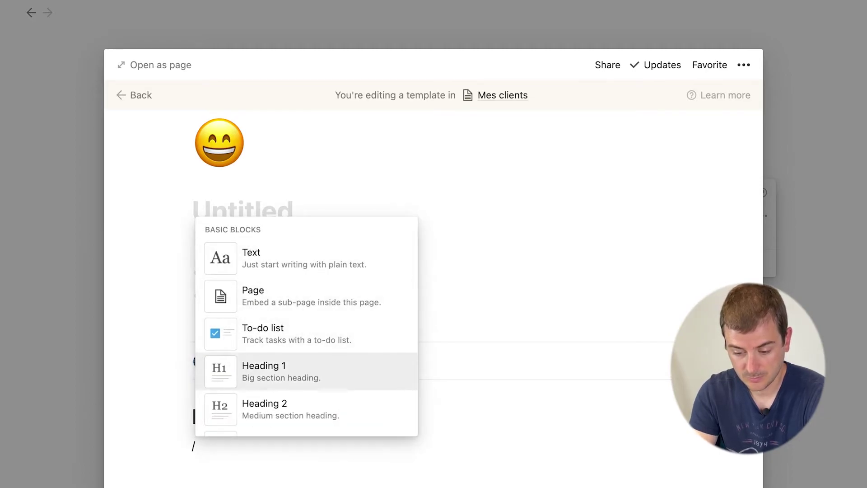
{"action": "key", "text": "Return"}
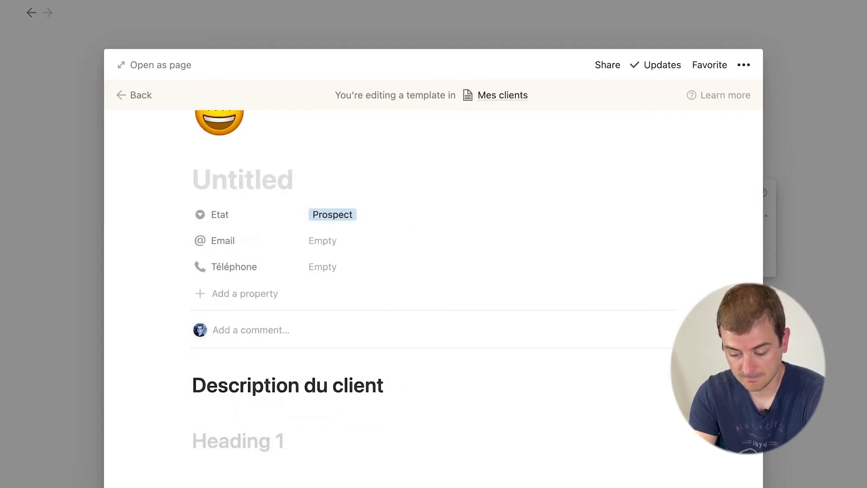
{"action": "type", "text": "Historiqu"}
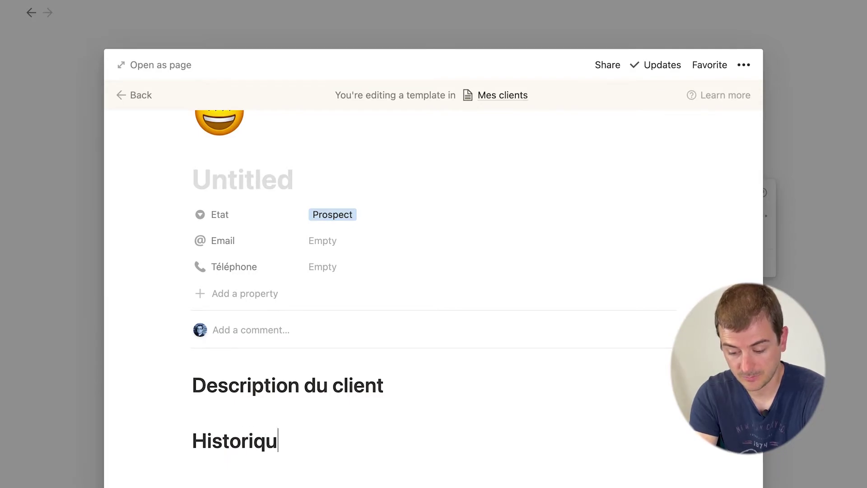
{"action": "type", "text": "e"}
{"action": "key", "text": "Return"}
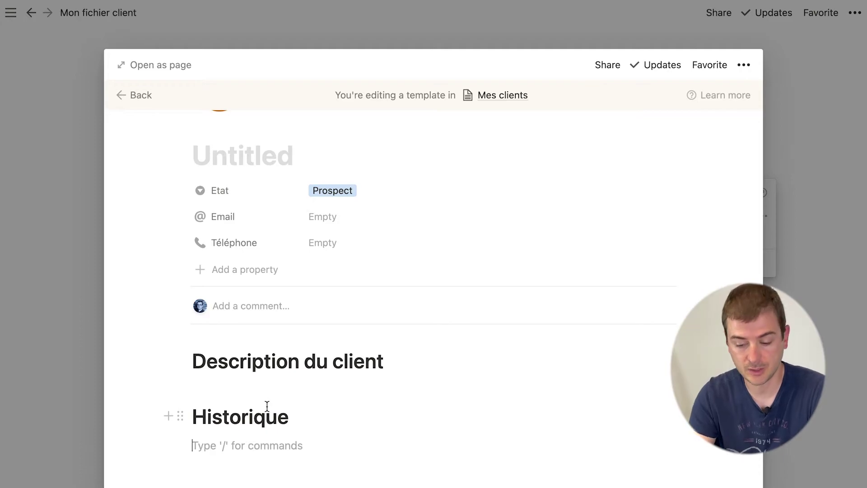
Step: Place the Historique heading in a column beside Description du client
{"action": "left_click", "coordinate": [249, 366]}
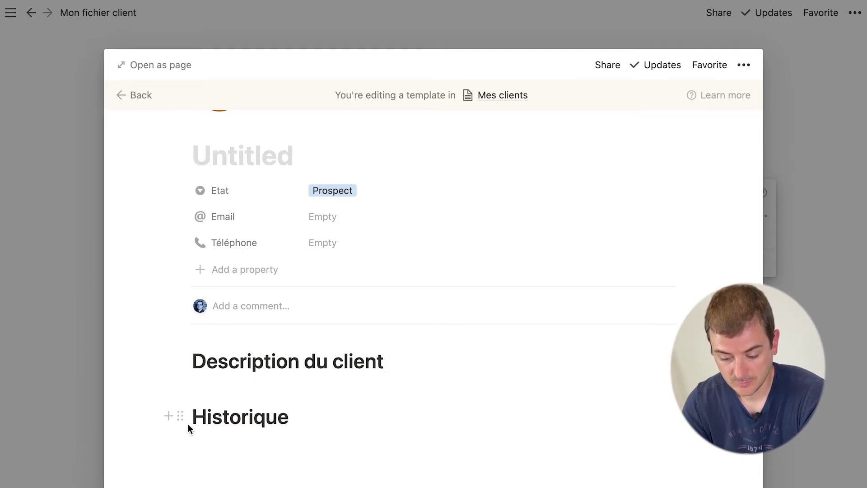
{"action": "left_click_drag", "start_coordinate": [182, 416], "coordinate": [675, 368]}
{"action": "left_click", "coordinate": [499, 421]}
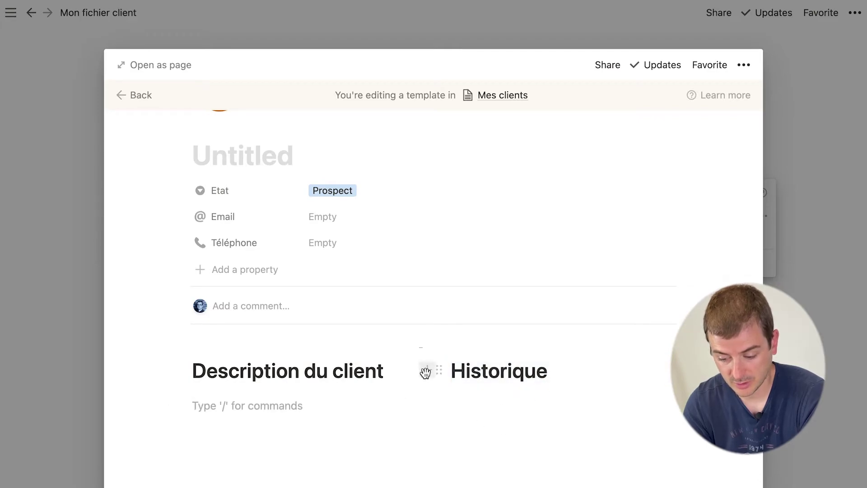
Step: Give Description du client a green background and Historique a blue background
{"action": "triple_click", "coordinate": [360, 371]}
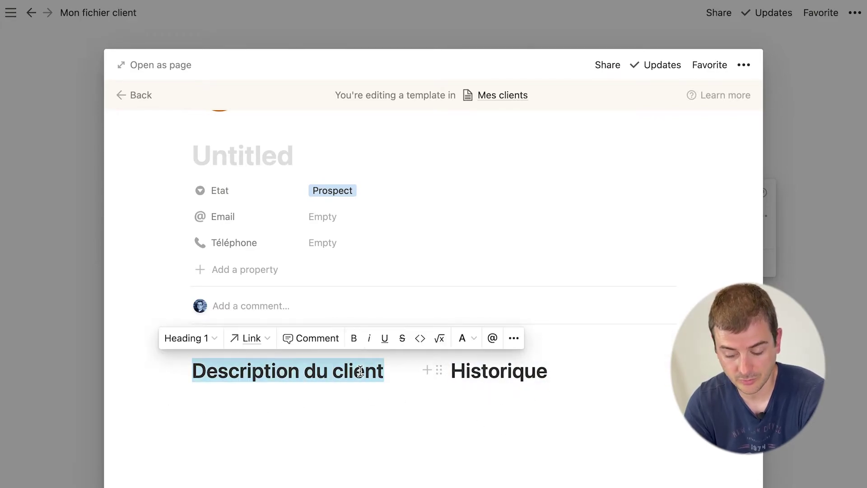
{"action": "left_click", "coordinate": [183, 370]}
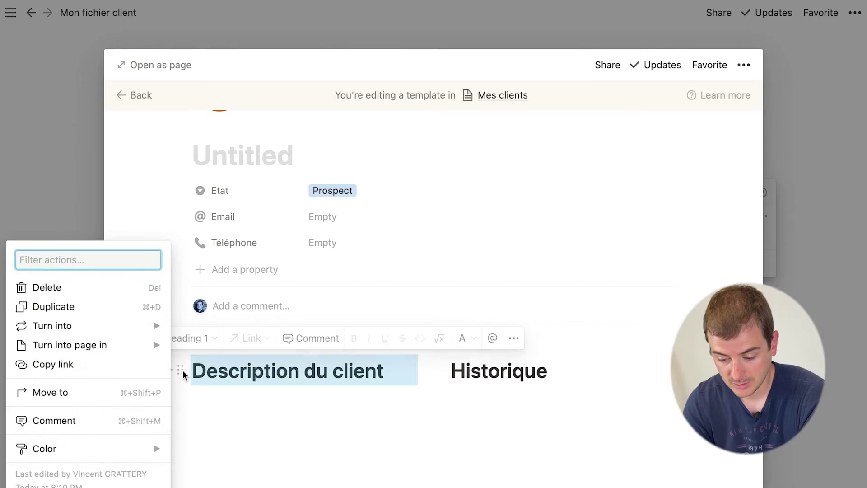
{"action": "mouse_move", "coordinate": [133, 449]}
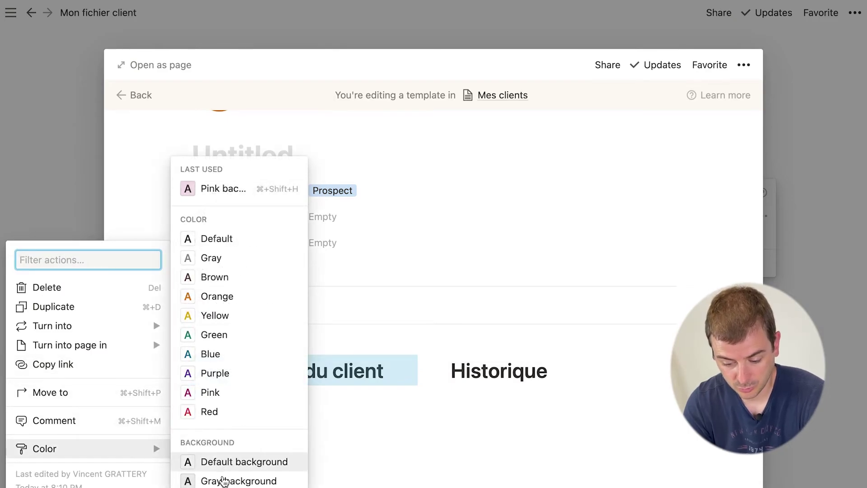
{"action": "scroll", "coordinate": [224, 474], "scroll_direction": "down", "scroll_amount": 3}
{"action": "left_click", "coordinate": [226, 482]}
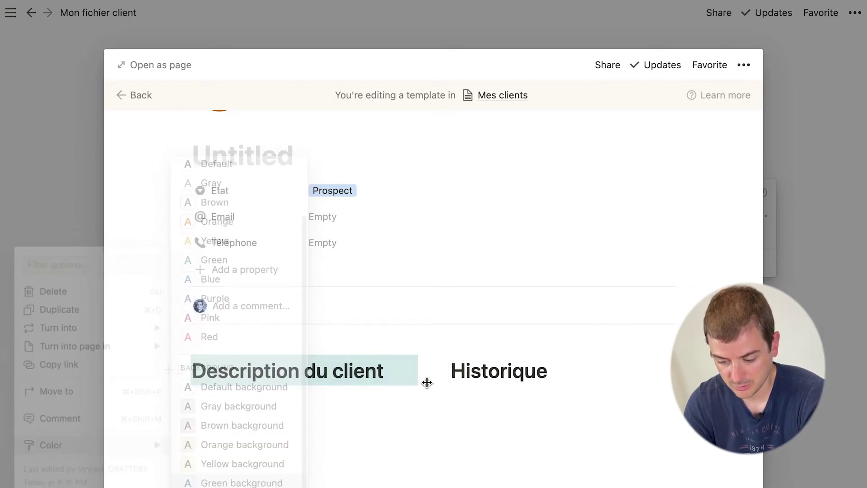
{"action": "left_click", "coordinate": [441, 371]}
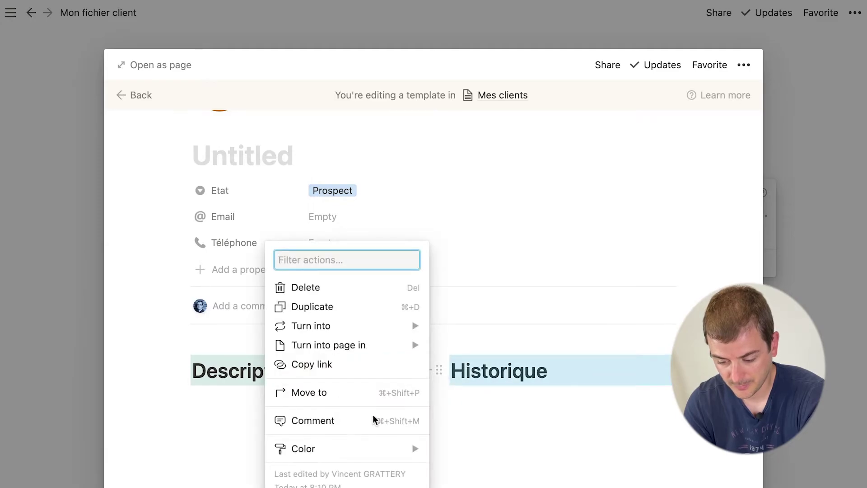
{"action": "mouse_move", "coordinate": [339, 448]}
{"action": "scroll", "coordinate": [498, 407], "scroll_direction": "down", "scroll_amount": 3}
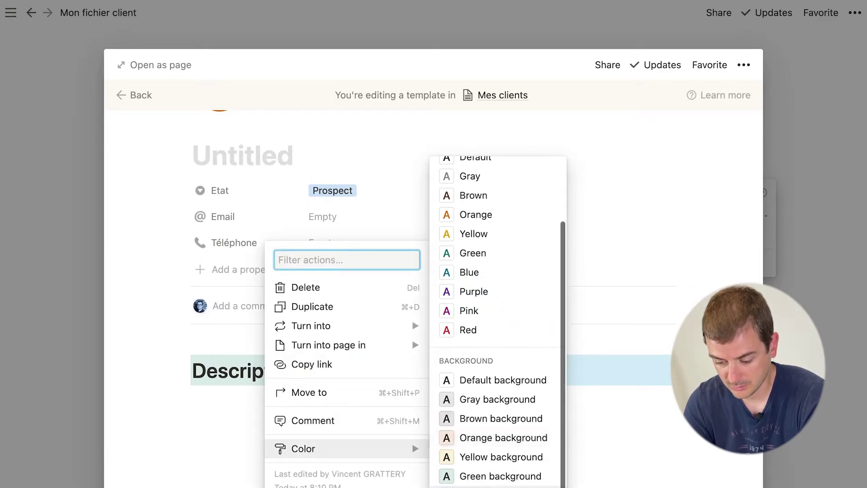
{"action": "key", "text": "Escape"}
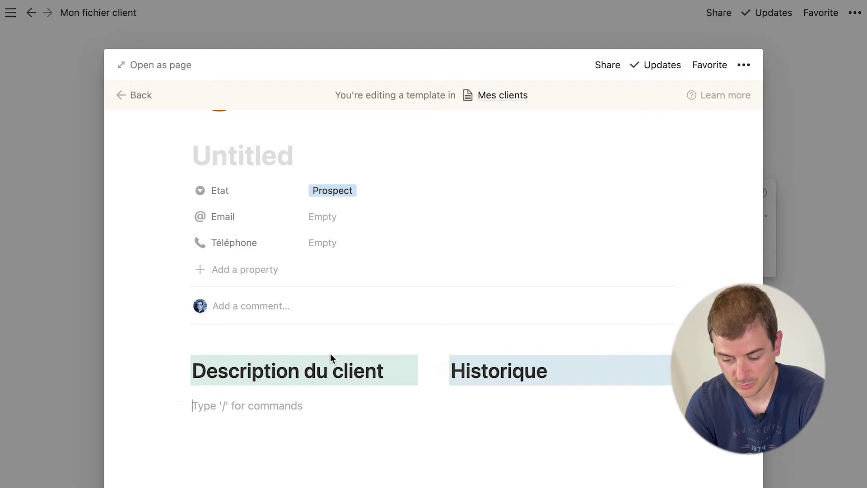
Step: Shorten the first heading to 'Description' and close the template editor
{"action": "left_click_drag", "start_coordinate": [304, 371], "coordinate": [382, 372]}
{"action": "key", "text": "BackSpace"}
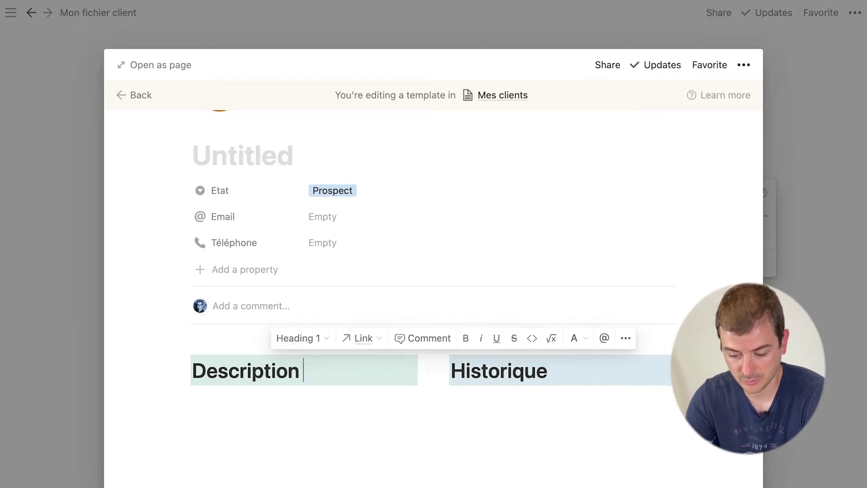
{"action": "left_click", "coordinate": [478, 439]}
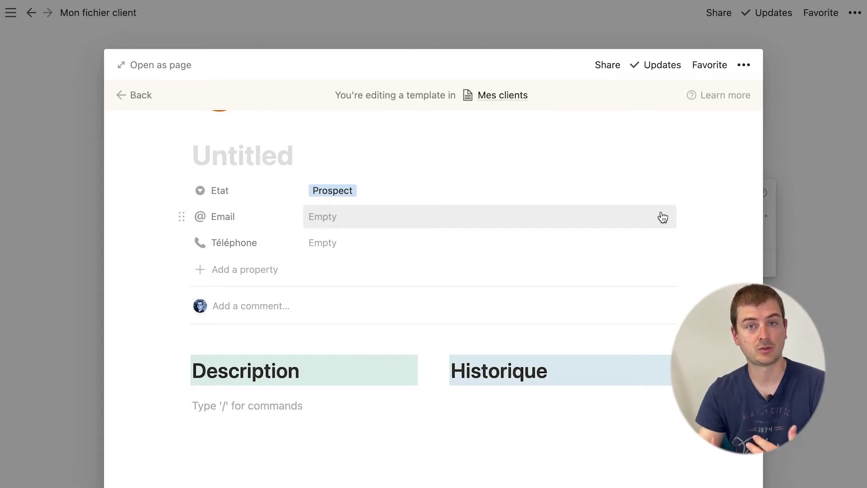
{"action": "left_click", "coordinate": [830, 256]}
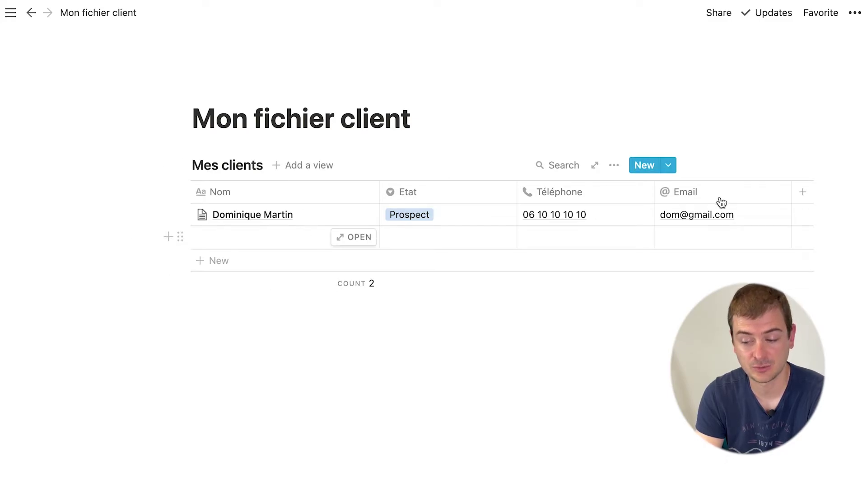
Step: Create a new client from the client template and enter the client's full name
{"action": "left_click", "coordinate": [645, 166]}
{"action": "left_click", "coordinate": [667, 165]}
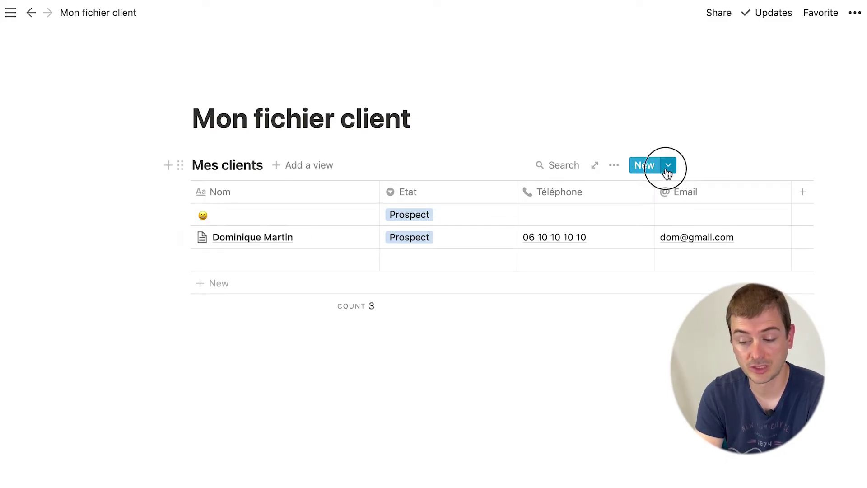
{"action": "left_click", "coordinate": [580, 215]}
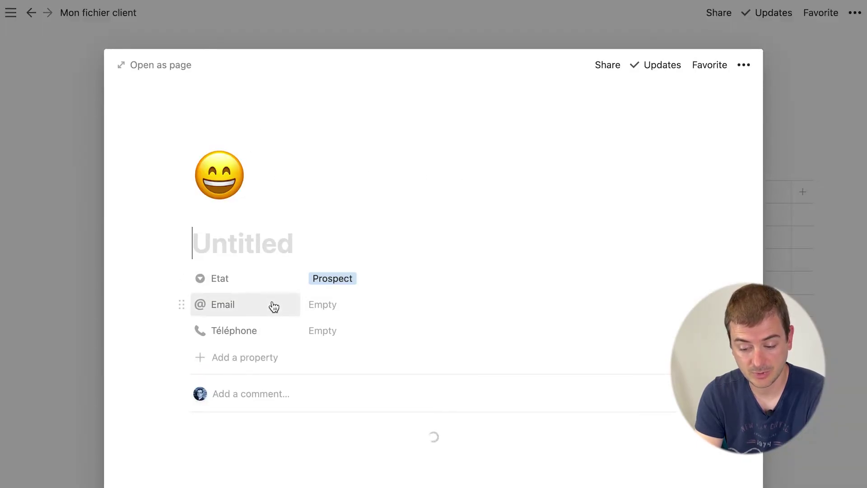
{"action": "scroll", "coordinate": [273, 306], "scroll_direction": "down", "scroll_amount": 1}
{"action": "type", "text": "PHilip"}
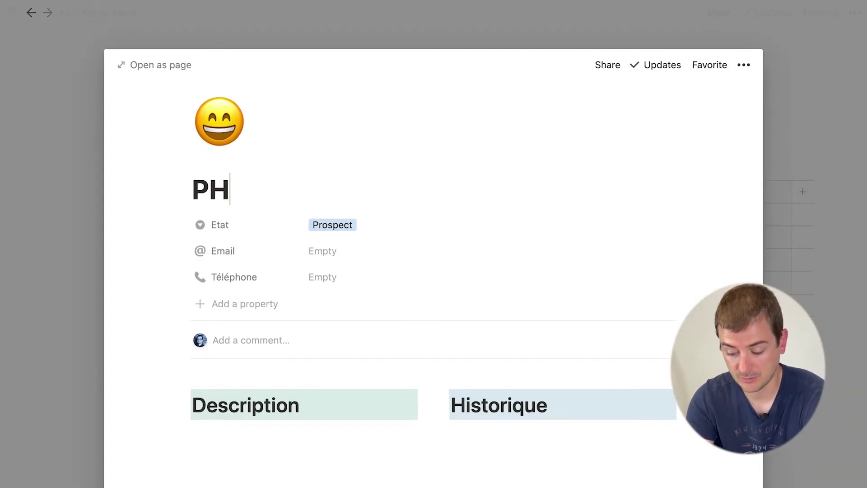
{"action": "key", "text": "BackSpace"}
{"action": "key", "text": "BackSpace"}
{"action": "key", "text": "BackSpace"}
{"action": "key", "text": "BackSpace"}
{"action": "key", "text": "BackSpace"}
{"action": "type", "text": "hilippe"}
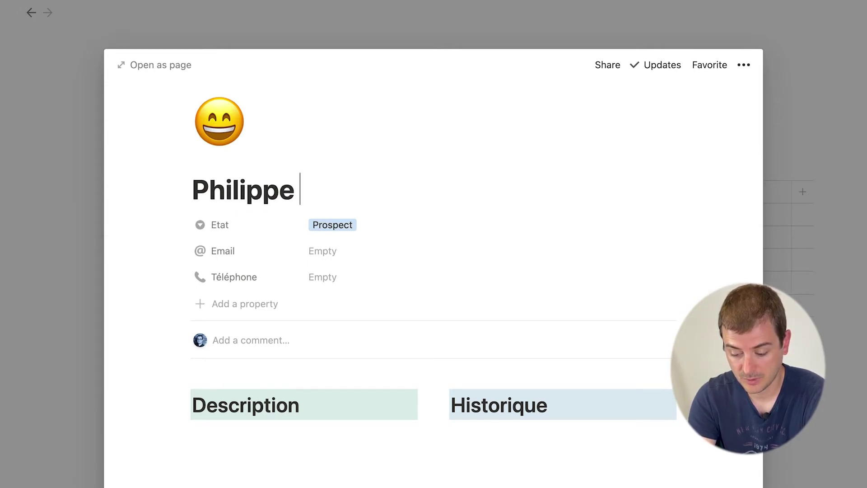
{"action": "type", "text": " DUPONT"}
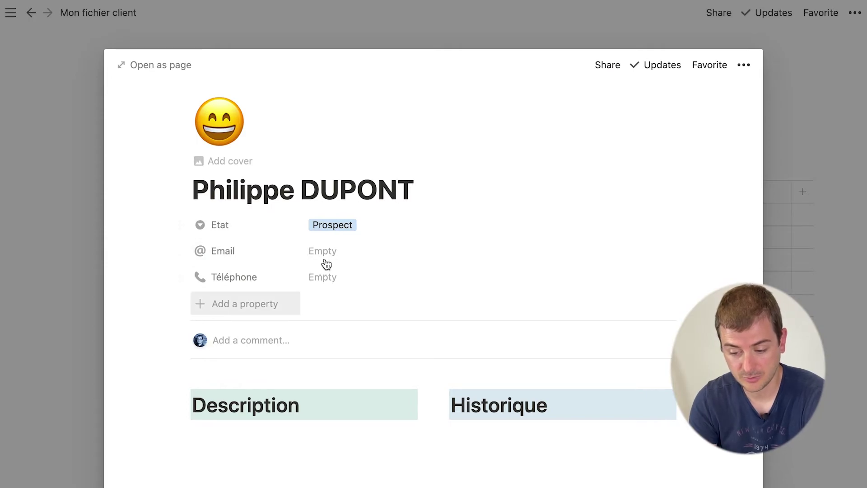
Step: Fill in the client's e-mail address, fixing its ending to .com, and phone number
{"action": "left_click", "coordinate": [323, 253]}
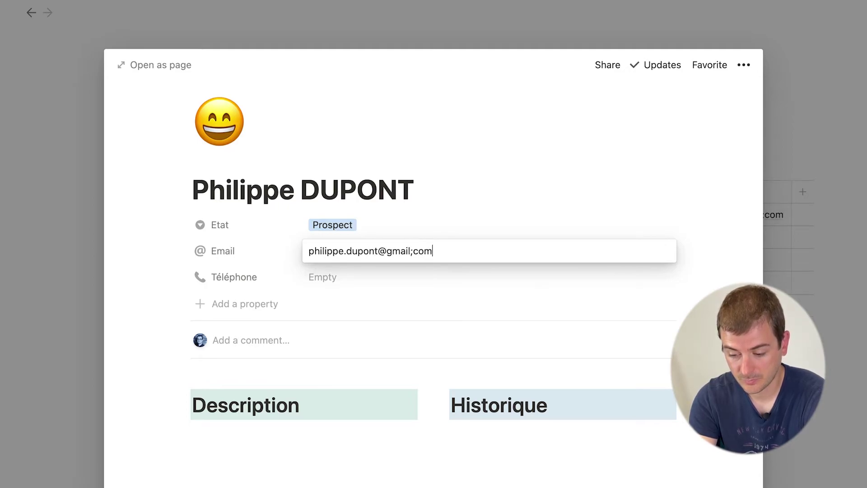
{"action": "key", "text": "Tab"}
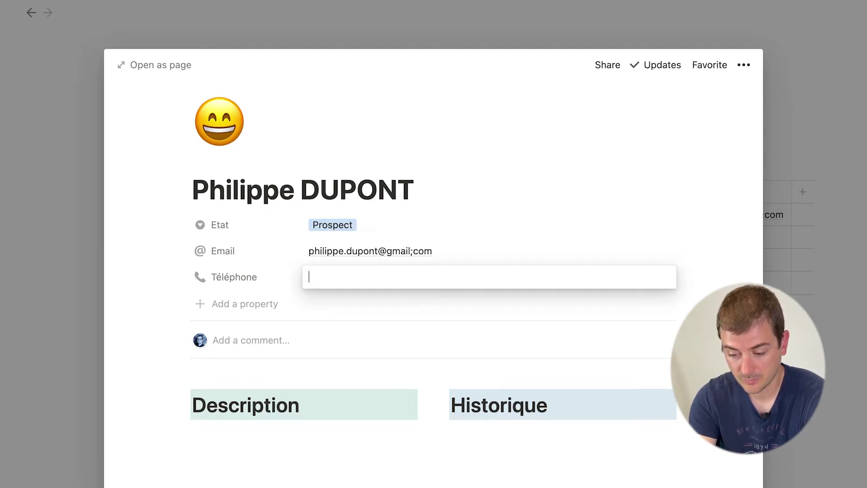
{"action": "left_click", "coordinate": [442, 255]}
{"action": "left_click", "coordinate": [439, 252]}
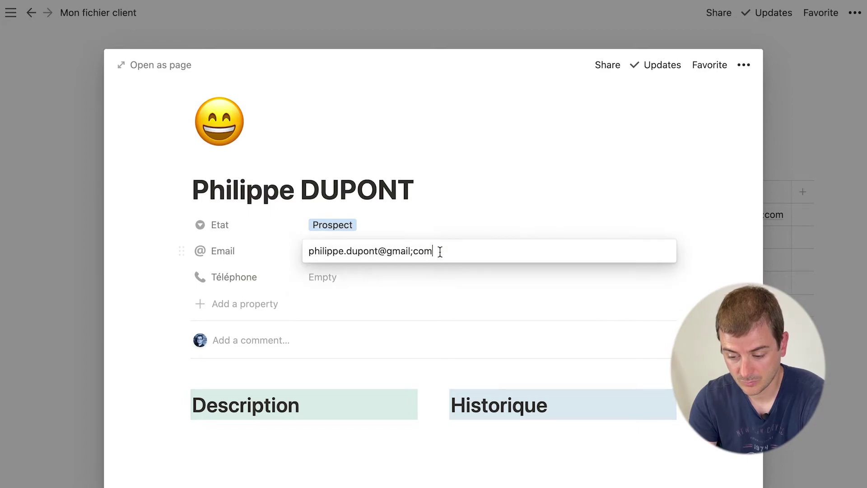
{"action": "key", "text": "BackSpace"}
{"action": "key", "text": "BackSpace"}
{"action": "key", "text": "BackSpace"}
{"action": "key", "text": "BackSpace"}
{"action": "type", "text": ".com"}
{"action": "key", "text": "Tab"}
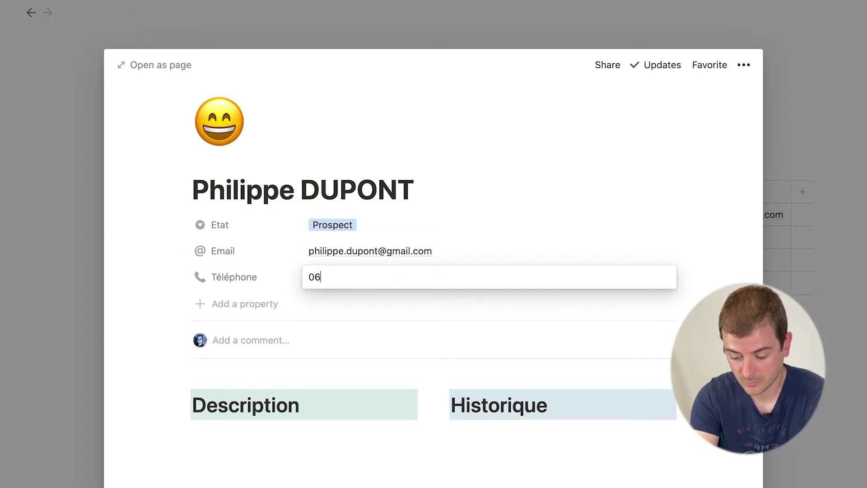
{"action": "key", "text": "Tab"}
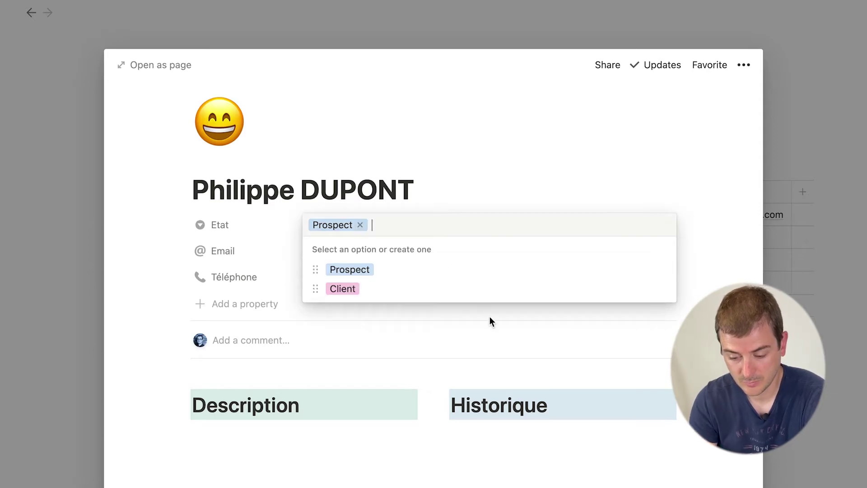
Step: Add short notes under Description and Historique, close the page, and delete the blank row
{"action": "left_click", "coordinate": [294, 443]}
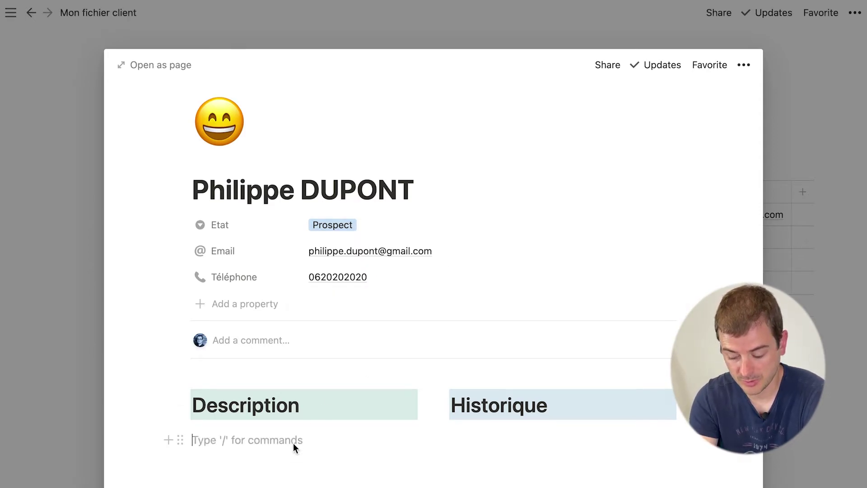
{"action": "type", "text": "Super client !"}
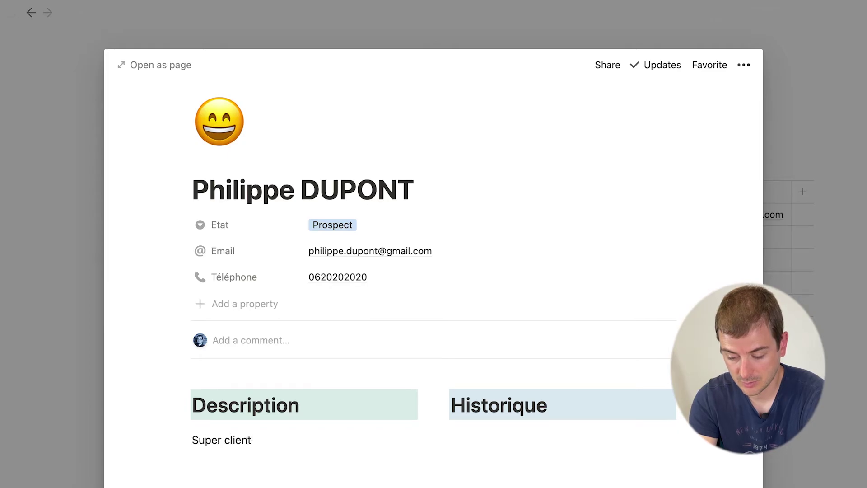
{"action": "left_click", "coordinate": [504, 430]}
{"action": "type", "text": "Pro"}
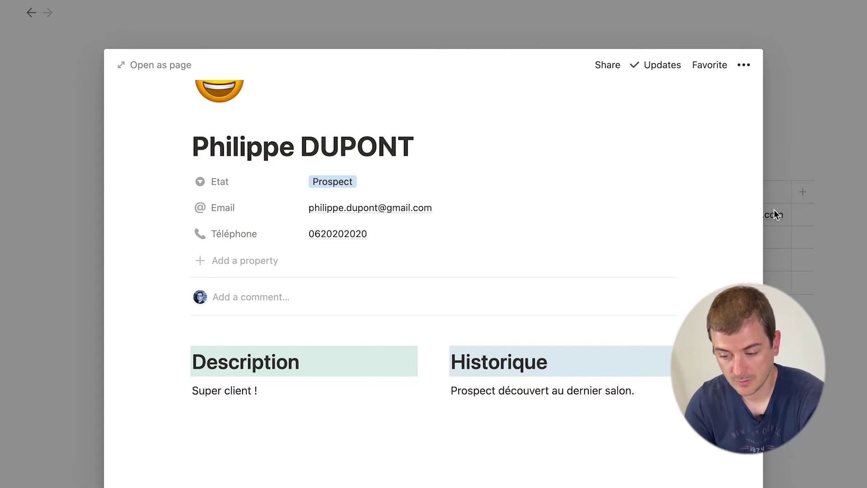
{"action": "left_click", "coordinate": [846, 196]}
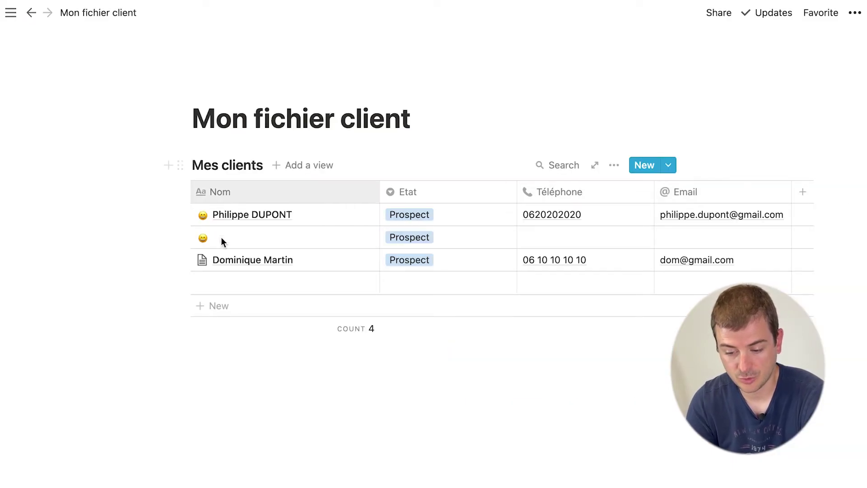
{"action": "left_click", "coordinate": [187, 236]}
{"action": "key", "text": "Delete"}
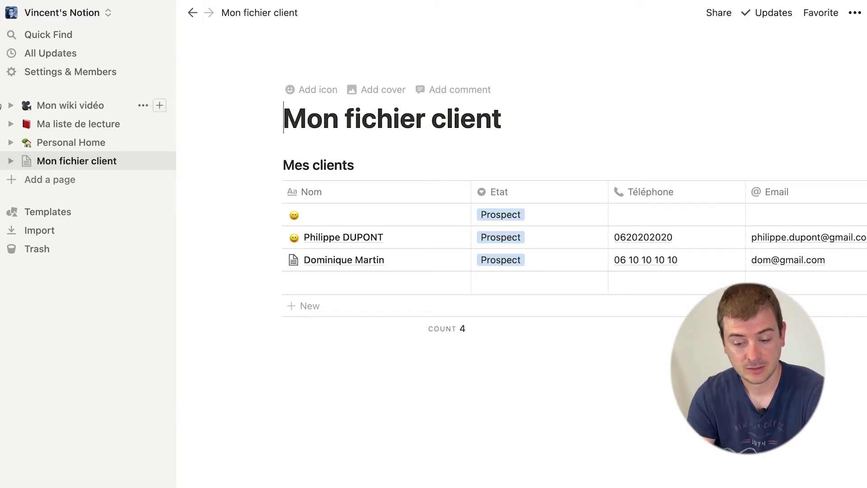
Step: Create a page titled 'Mes vidéos à tourner' and insert an inline board database
{"action": "left_click", "coordinate": [45, 179]}
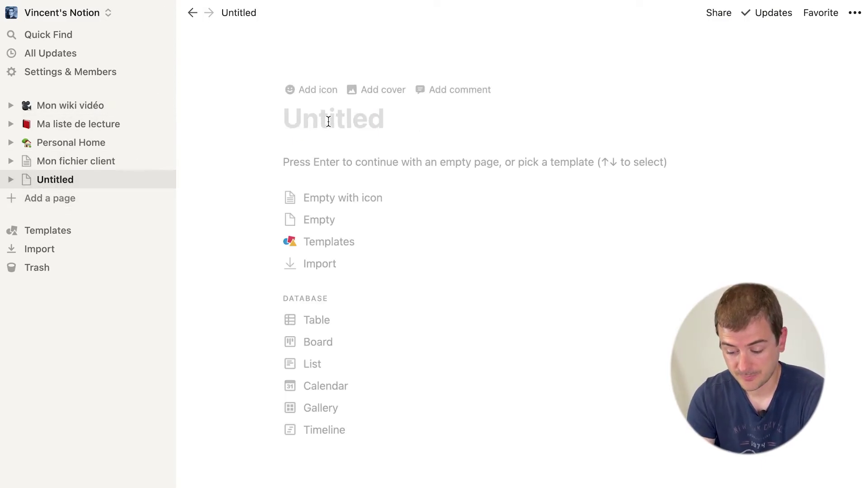
{"action": "type", "text": "Mes vidéos à tourner"}
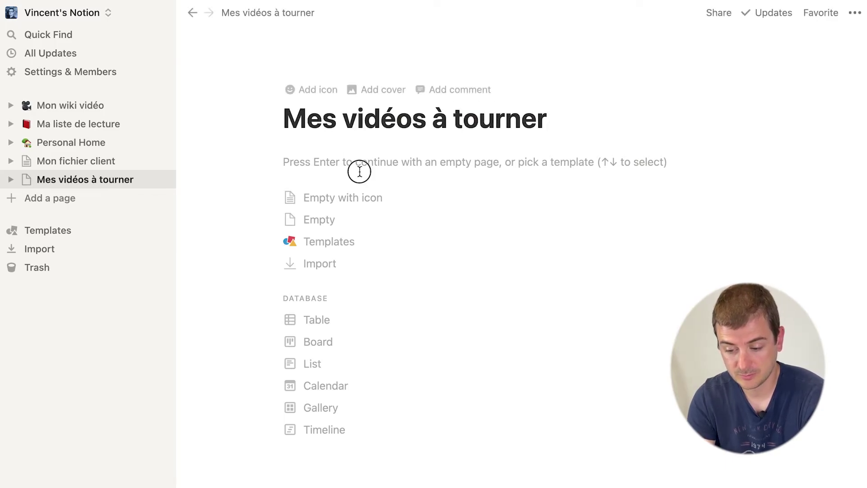
{"action": "key", "text": "Return"}
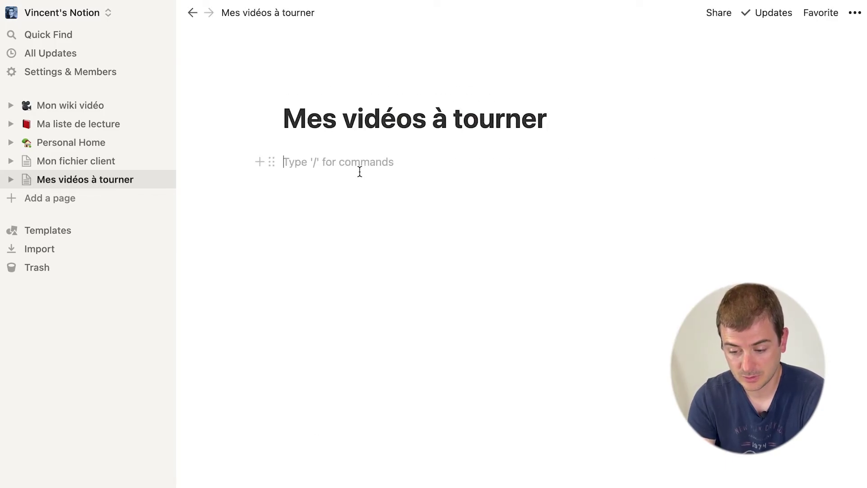
{"action": "type", "text": "/datab"}
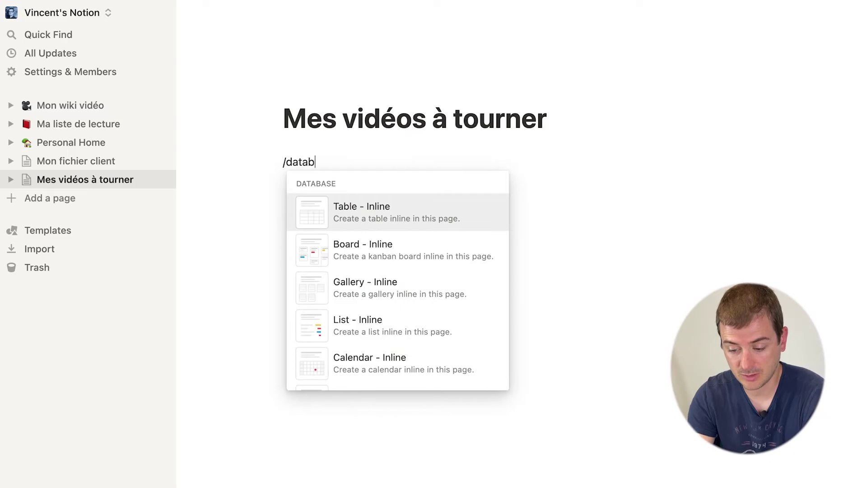
{"action": "left_click", "coordinate": [377, 239]}
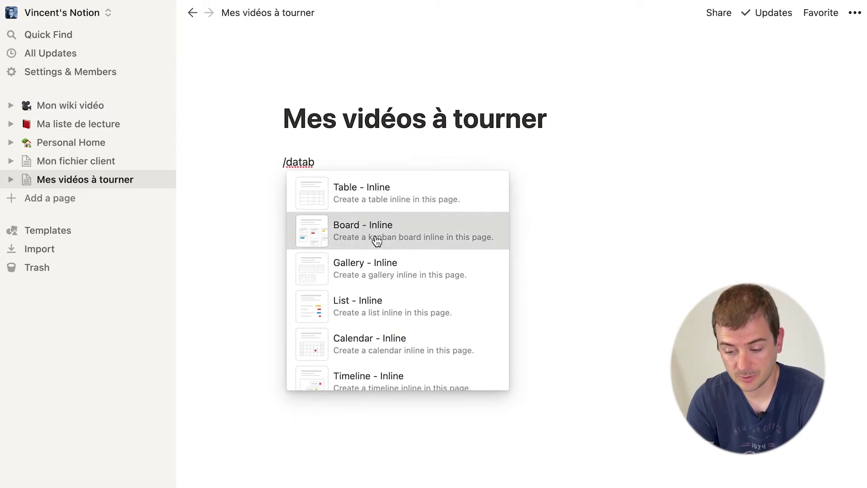
{"action": "left_click", "coordinate": [436, 198]}
{"action": "left_click", "coordinate": [538, 200]}
Step: Rename Not started, In progress and Completed to Réflexion, Rédaction and Publiée
{"action": "left_click", "coordinate": [504, 200]}
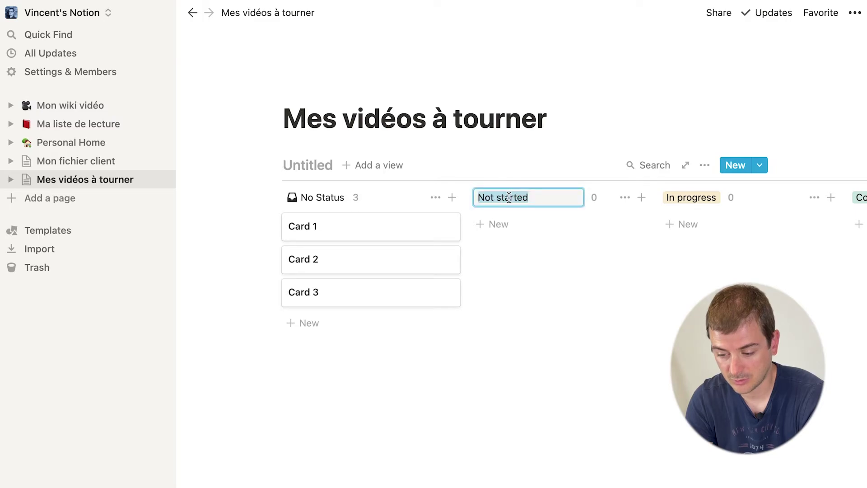
{"action": "type", "text": "Réflexion"}
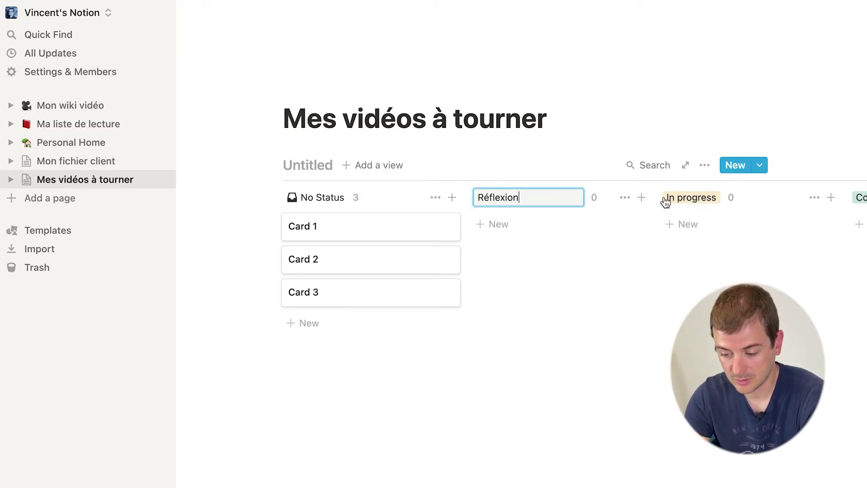
{"action": "left_click", "coordinate": [693, 197]}
{"action": "left_click", "coordinate": [693, 197]}
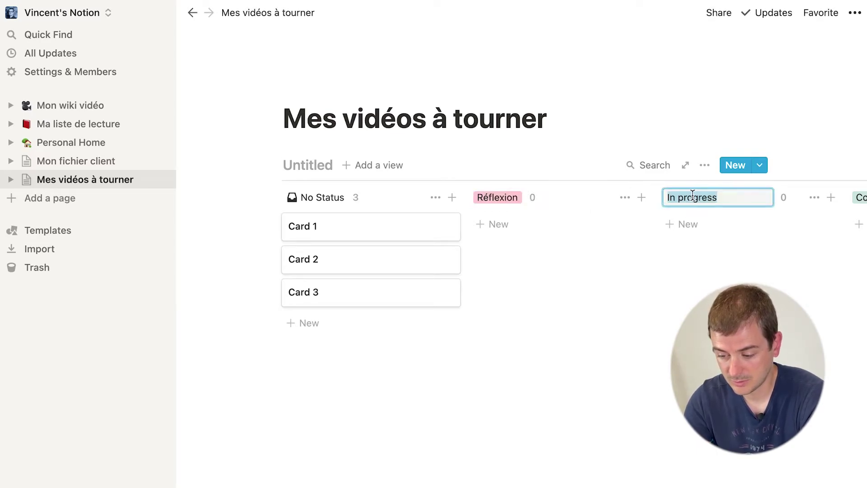
{"action": "type", "text": "Rédaction"}
{"action": "key", "text": "Return"}
{"action": "scroll", "coordinate": [760, 209], "scroll_direction": "right", "scroll_amount": 5}
{"action": "left_click", "coordinate": [760, 199]}
{"action": "type", "text": "Publiée"}
{"action": "left_click", "coordinate": [615, 346]}
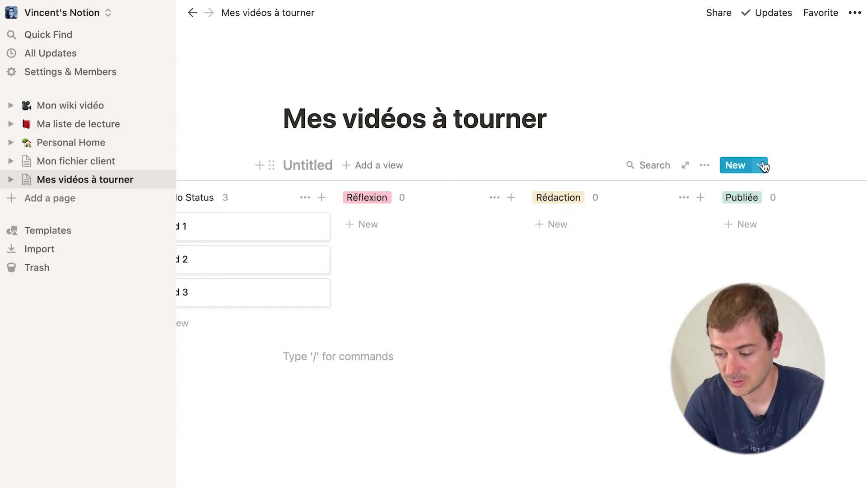
Step: Create a new card template for the board with a movie-camera icon
{"action": "left_click", "coordinate": [761, 166]}
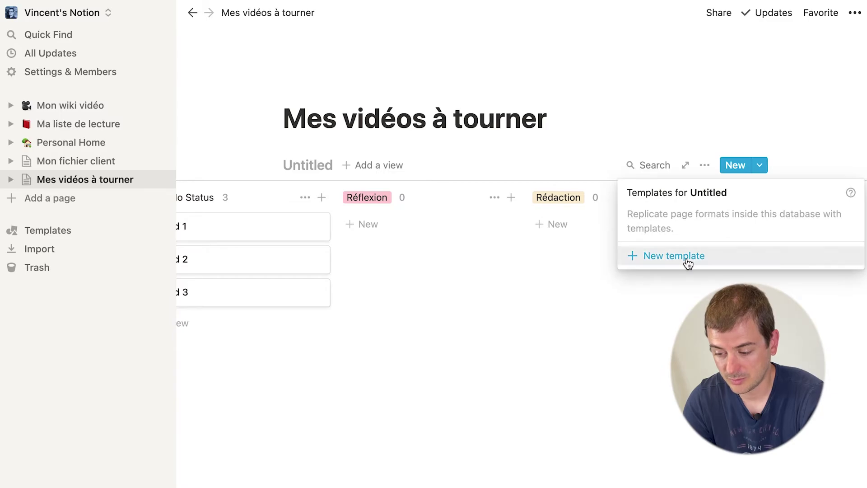
{"action": "left_click", "coordinate": [687, 261]}
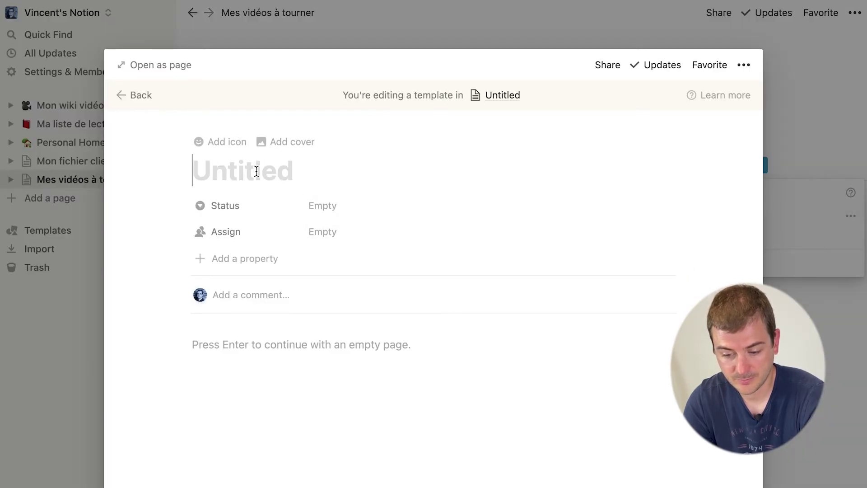
{"action": "left_click", "coordinate": [224, 144]}
{"action": "left_click", "coordinate": [216, 220]}
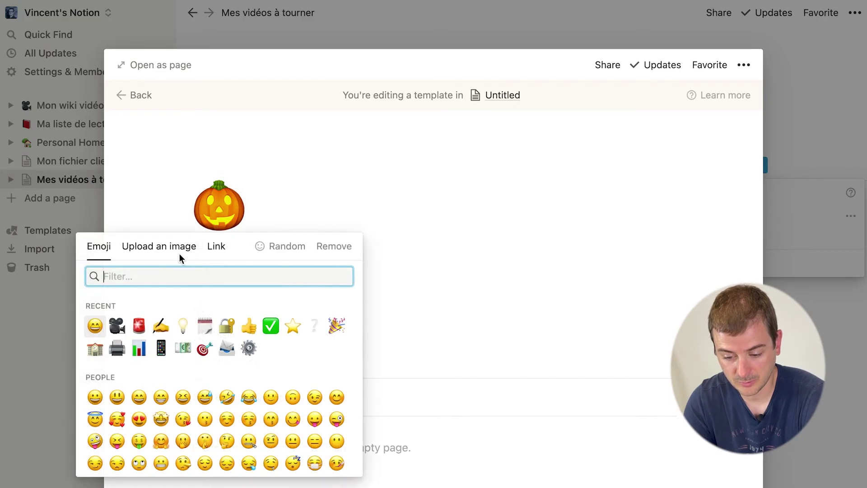
{"action": "left_click", "coordinate": [111, 325]}
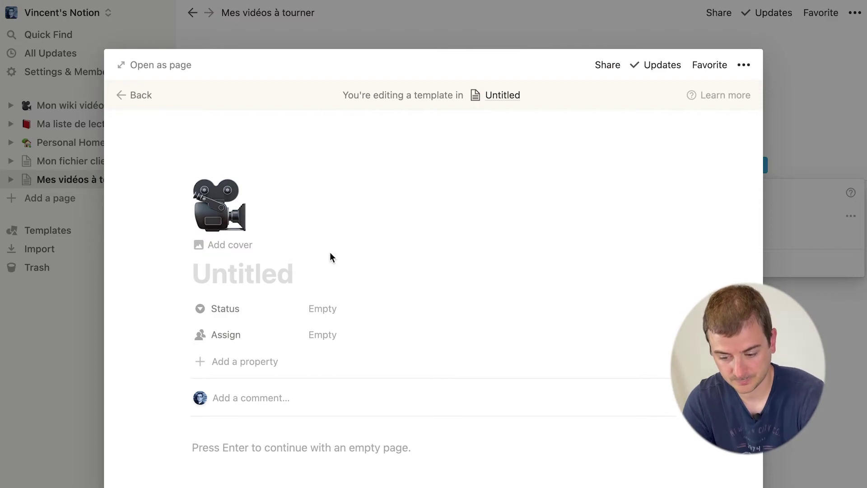
Step: Preset the template's Status to Réflexion and delete its Assign property
{"action": "left_click", "coordinate": [321, 306]}
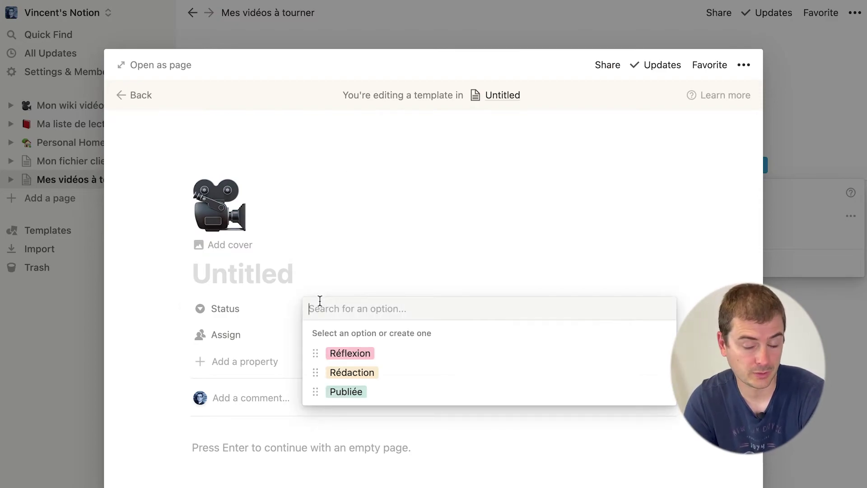
{"action": "left_click", "coordinate": [361, 354]}
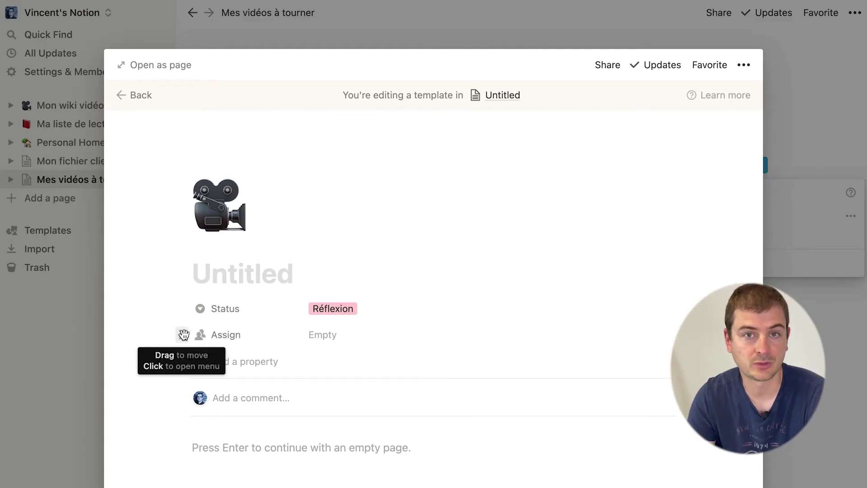
{"action": "left_click", "coordinate": [183, 335]}
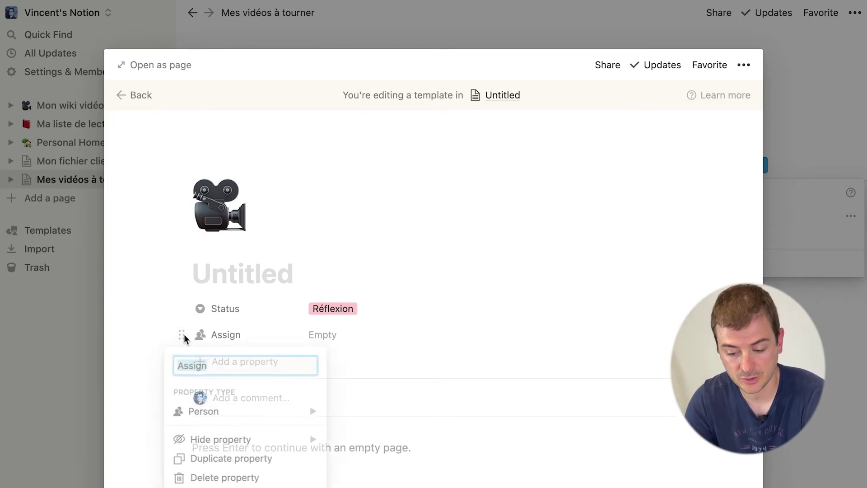
{"action": "left_click", "coordinate": [284, 477]}
{"action": "left_click", "coordinate": [468, 286]}
{"action": "scroll", "coordinate": [324, 364], "scroll_direction": "down", "scroll_amount": 3}
{"action": "left_click", "coordinate": [287, 314]}
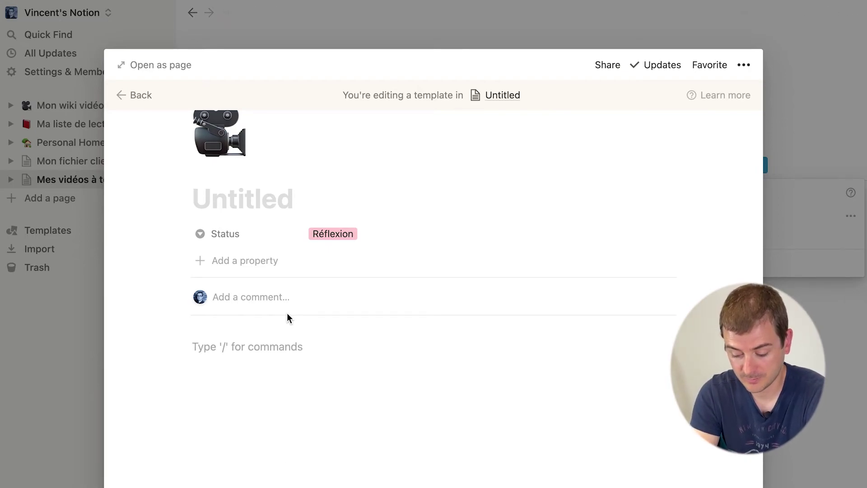
Step: Add Heading 1 blocks Titre, Description, Tâches à faire and Déroulé de la video
{"action": "type", "text": "/h"}
{"action": "key", "text": "Return"}
{"action": "type", "text": "Titre"}
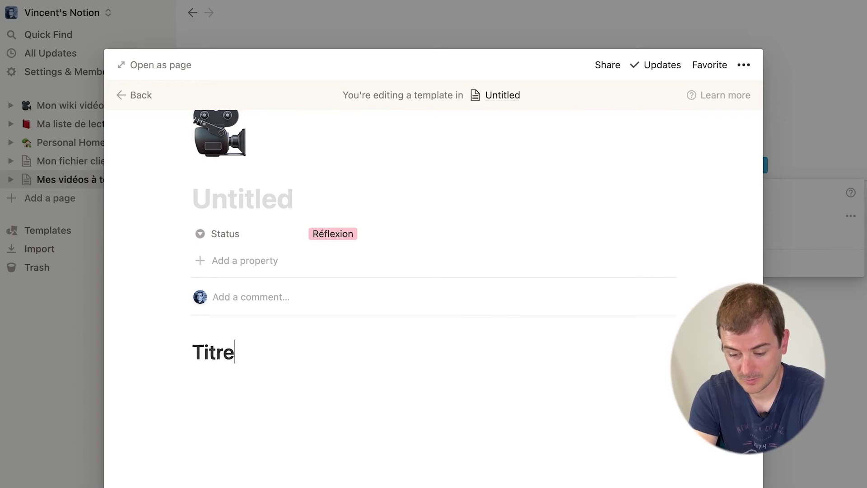
{"action": "key", "text": "Return"}
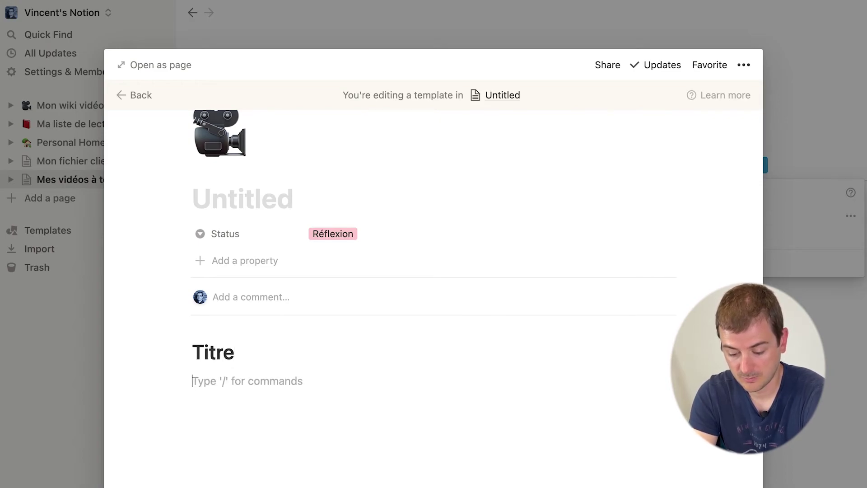
{"action": "type", "text": "# Descri"}
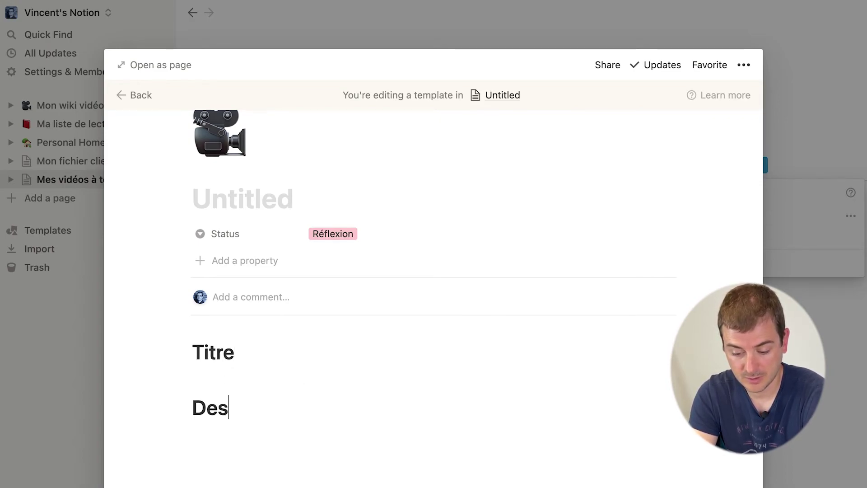
{"action": "type", "text": "ption"}
{"action": "key", "text": "Return"}
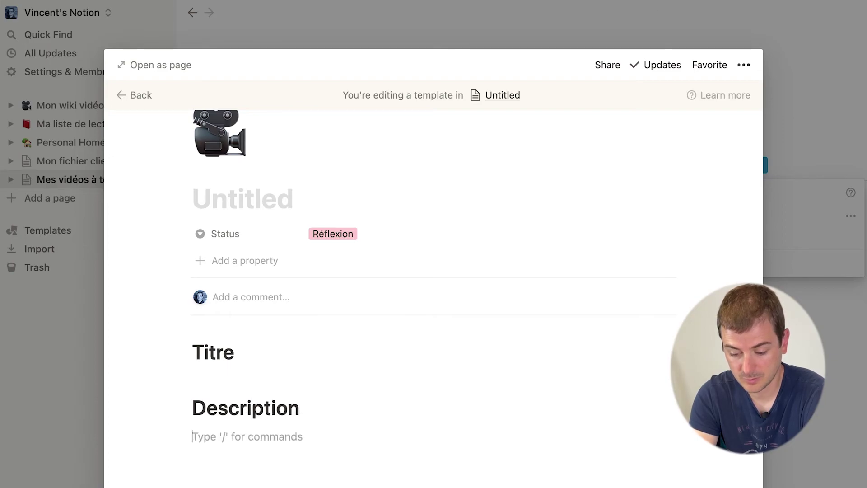
{"action": "type", "text": "# T"}
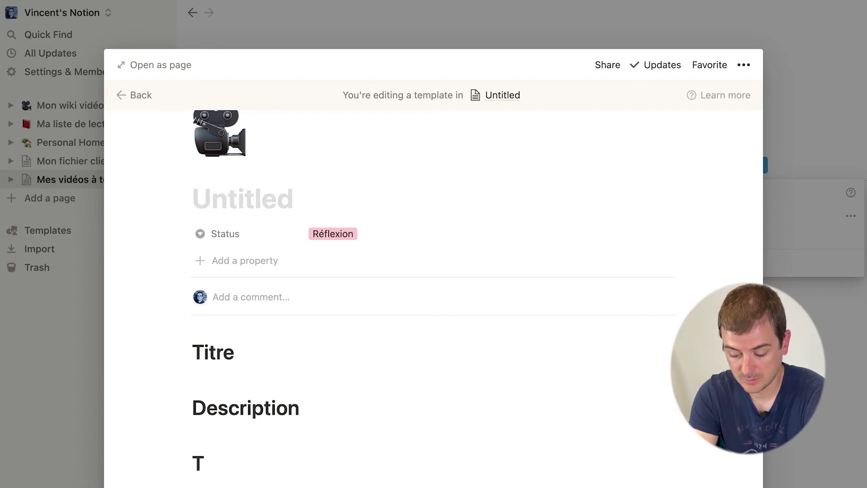
{"action": "type", "text": "âches à faire"}
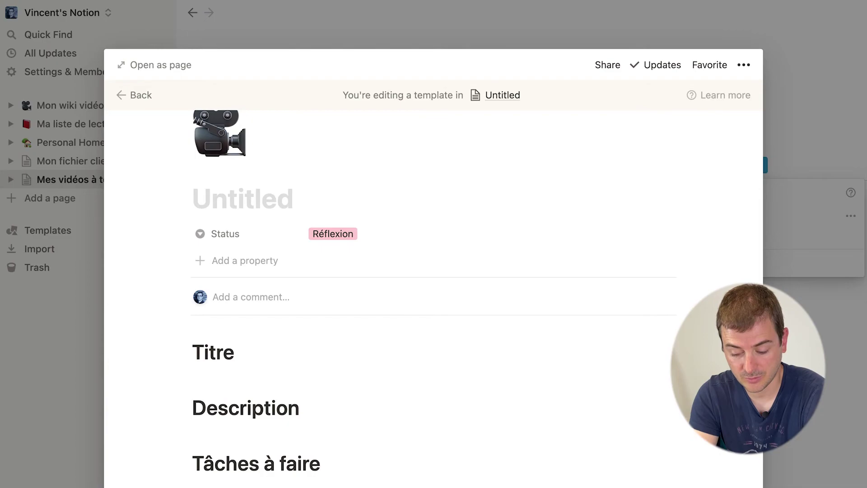
{"action": "key", "text": "Return"}
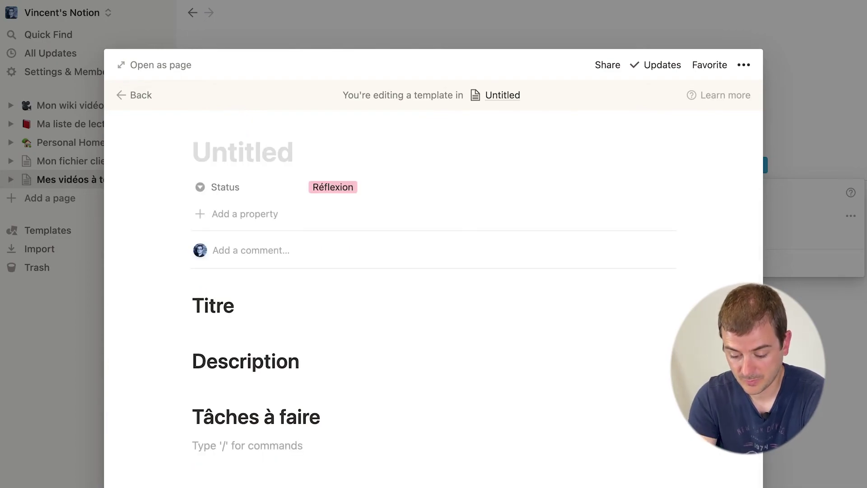
{"action": "type", "text": "# d2"}
{"action": "key", "text": "BackSpace"}
{"action": "key", "text": "BackSpace"}
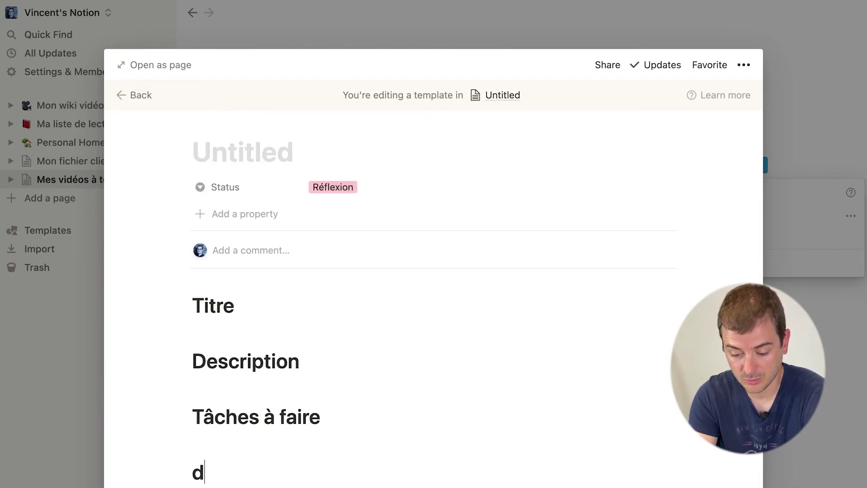
{"action": "type", "text": "Déroulé de la video"}
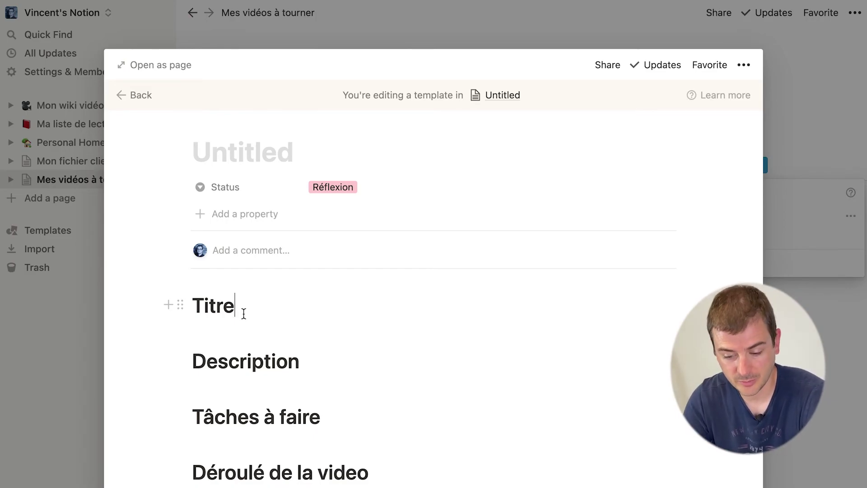
Step: Give Titre a green background and paste Lorem ipsum in a column beside it
{"action": "left_click", "coordinate": [180, 305]}
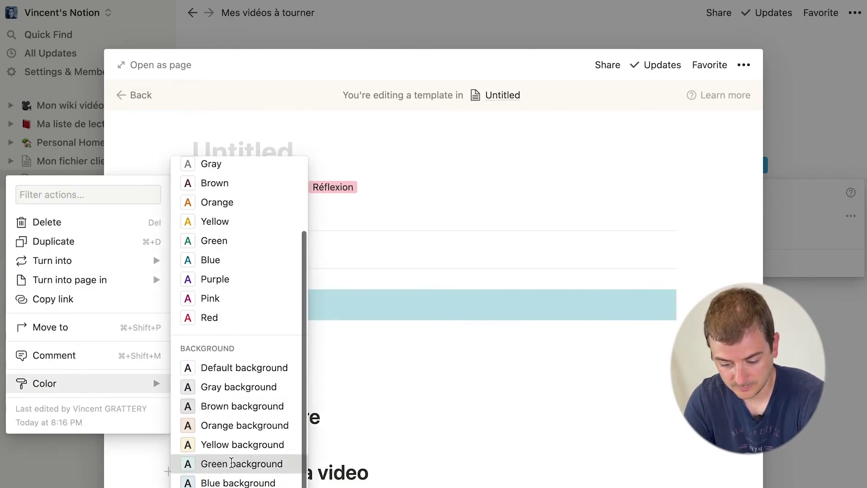
{"action": "left_click", "coordinate": [228, 464]}
{"action": "key", "text": "Return"}
{"action": "left_click_drag", "start_coordinate": [182, 334], "coordinate": [574, 316]}
{"action": "left_click_drag", "start_coordinate": [429, 331], "coordinate": [362, 332]}
{"action": "left_click", "coordinate": [461, 319]}
{"action": "type", "text": "Lorem ipsum"}
Step: Give Description a blue background with a Lorem ipsum column beside it
{"action": "left_click", "coordinate": [181, 377]}
{"action": "mouse_move", "coordinate": [45, 453]}
{"action": "left_click", "coordinate": [229, 473]}
{"action": "key", "text": "Return"}
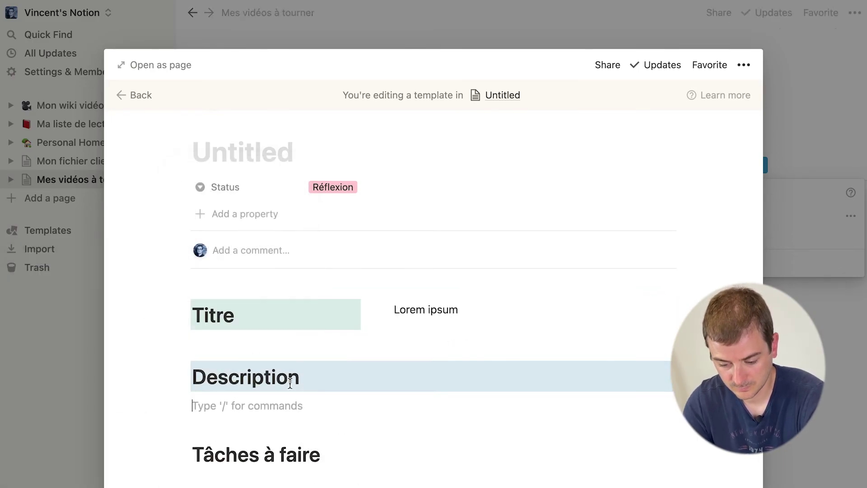
{"action": "left_click_drag", "start_coordinate": [182, 416], "coordinate": [406, 364]}
{"action": "left_click", "coordinate": [457, 361]}
{"action": "type", "text": "Lorem ipsum"}
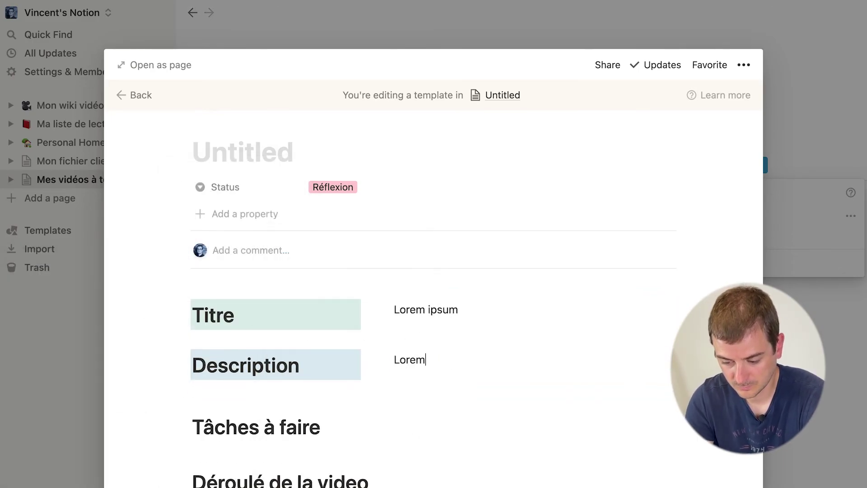
Step: Colour Tâches à faire pink; place to-dos Miniature, Hashtags, Pogrammation de la publication beside it
{"action": "scroll", "coordinate": [316, 368], "scroll_direction": "down", "scroll_amount": 2}
{"action": "left_click", "coordinate": [174, 372]}
{"action": "mouse_move", "coordinate": [46, 452]}
{"action": "scroll", "coordinate": [243, 422], "scroll_direction": "down", "scroll_amount": 5}
{"action": "left_click", "coordinate": [235, 470]}
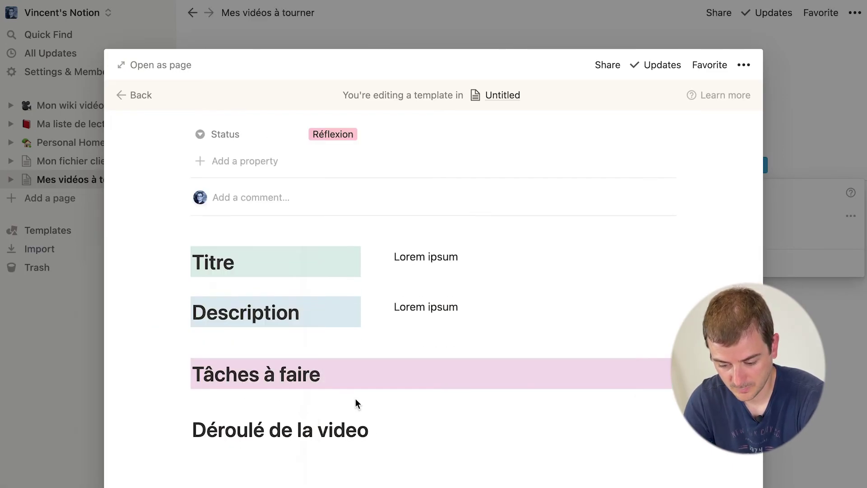
{"action": "key", "text": "Return"}
{"action": "type", "text": "[]Miniature"}
{"action": "key", "text": "Return"}
{"action": "type", "text": "Hashtags"}
{"action": "key", "text": "Return"}
{"action": "type", "text": "Pogrammation de la publication"}
{"action": "left_click_drag", "start_coordinate": [215, 396], "coordinate": [432, 355]}
Step: Give the Déroulé de la video heading a blue background
{"action": "right_click", "coordinate": [289, 449]}
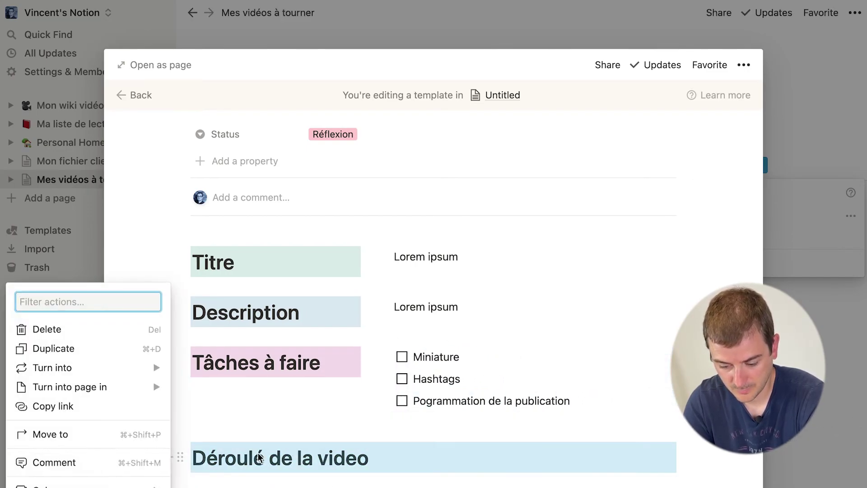
{"action": "mouse_move", "coordinate": [54, 485]}
{"action": "left_click", "coordinate": [223, 468]}
{"action": "scroll", "coordinate": [410, 316], "scroll_direction": "up", "scroll_amount": 2}
Step: Title the template 'Nouvelle vidéo'
{"action": "left_click", "coordinate": [212, 120]}
{"action": "left_click", "coordinate": [310, 208]}
{"action": "type", "text": "Nouvelle vidéo"}
{"action": "scroll", "coordinate": [490, 315], "scroll_direction": "down", "scroll_amount": 5}
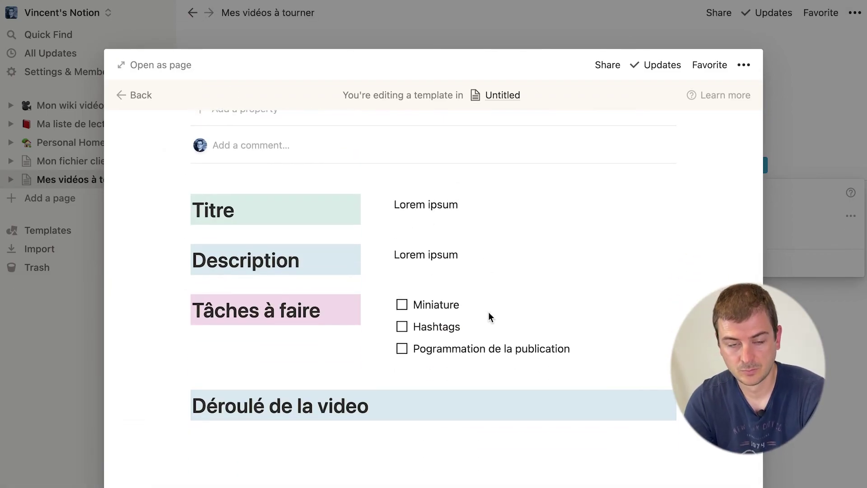
{"action": "scroll", "coordinate": [489, 312], "scroll_direction": "up", "scroll_amount": 5}
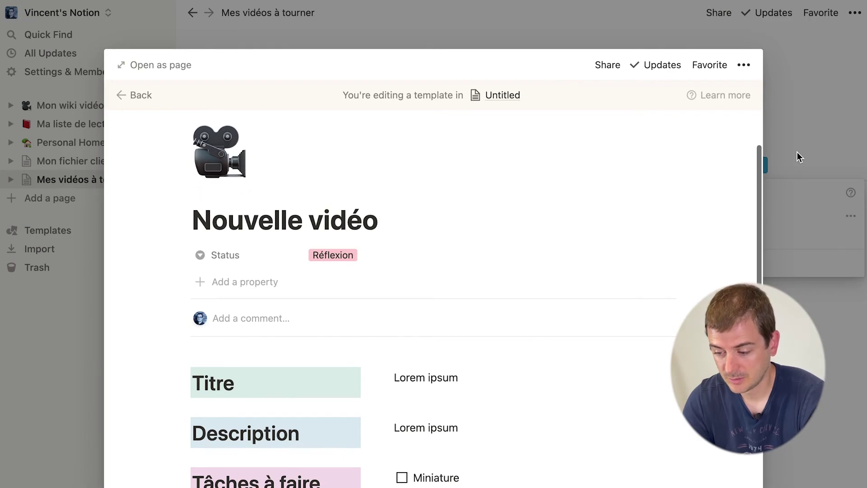
Step: Create a Nouvelle vidéo card titled 'Comment faire des templates dans Notion'
{"action": "left_click", "coordinate": [798, 153]}
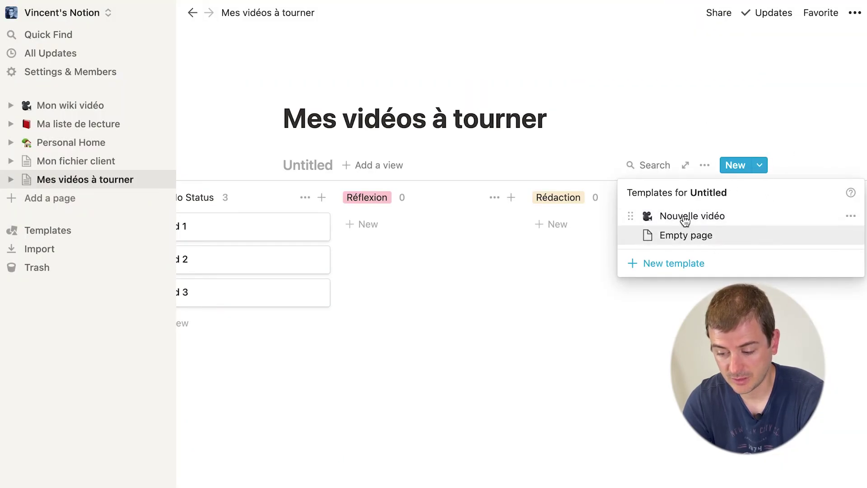
{"action": "left_click", "coordinate": [809, 140]}
{"action": "left_click", "coordinate": [763, 166]}
{"action": "left_click", "coordinate": [703, 216]}
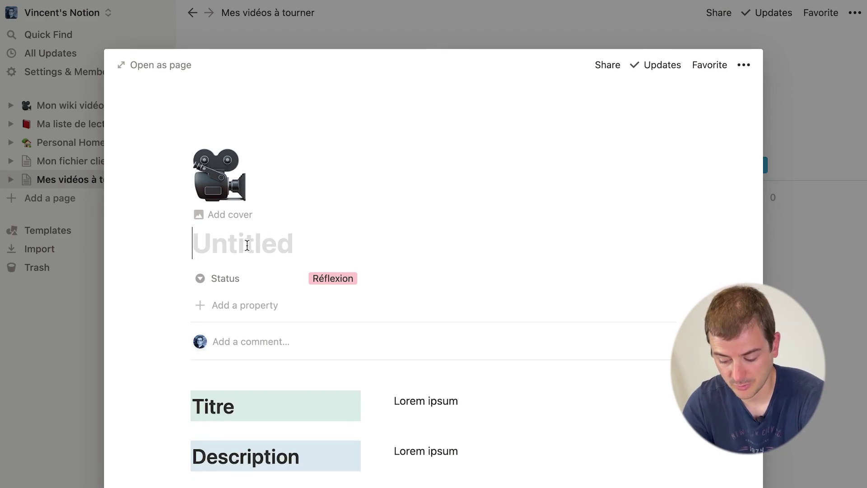
{"action": "type", "text": "Comment faire des tempal"}
{"action": "key", "text": "BackSpace"}
{"action": "key", "text": "BackSpace"}
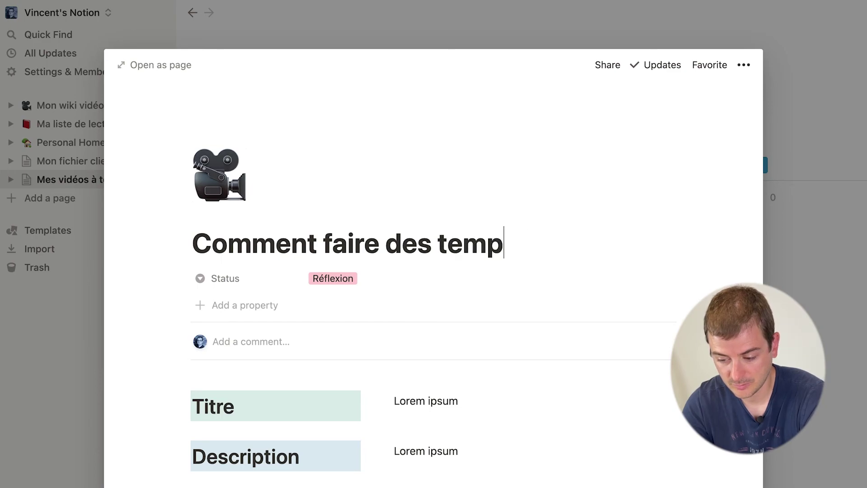
{"action": "type", "text": "lates dans Notion"}
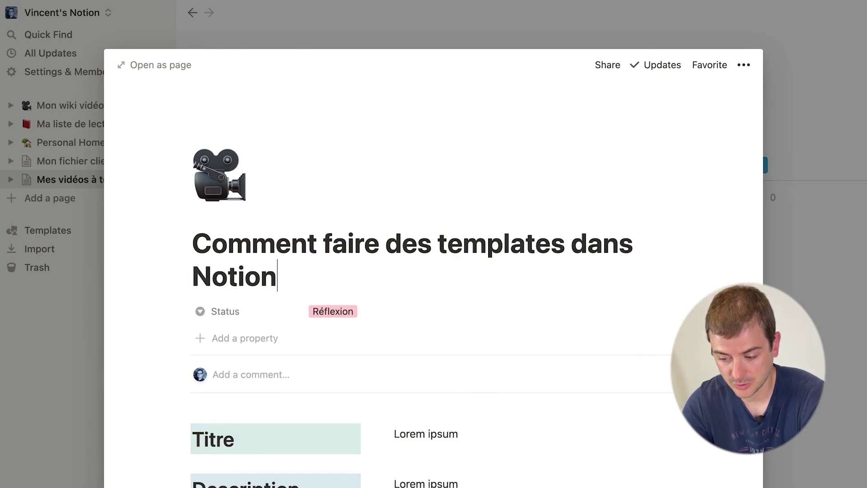
Step: Select the Lorem ipsum placeholder text beside Titre and Description
{"action": "scroll", "coordinate": [333, 316], "scroll_direction": "down", "scroll_amount": 3}
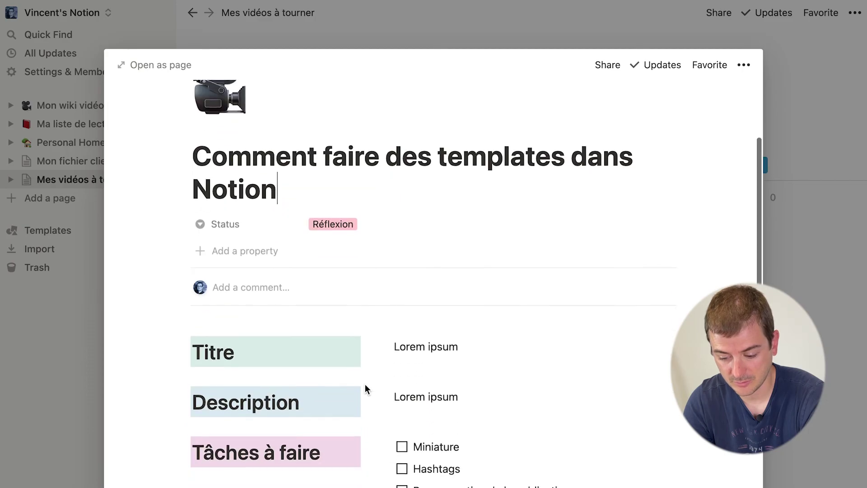
{"action": "triple_click", "coordinate": [408, 338]}
{"action": "double_click", "coordinate": [410, 387]}
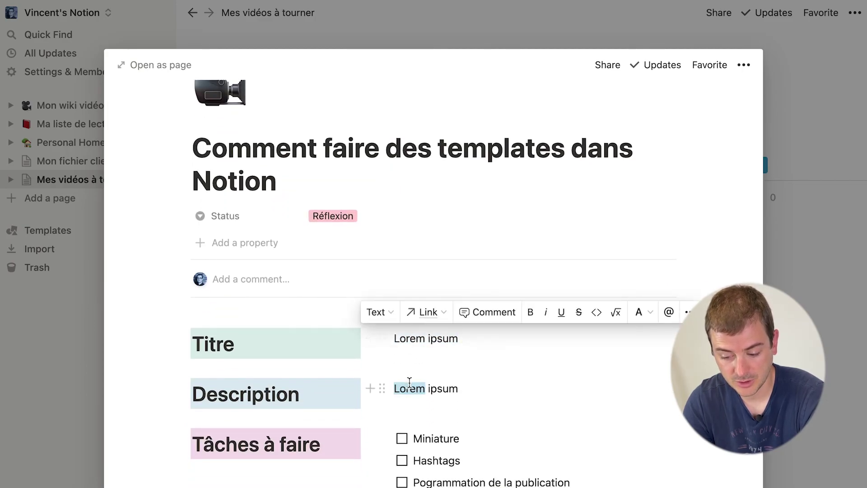
{"action": "double_click", "coordinate": [409, 388]}
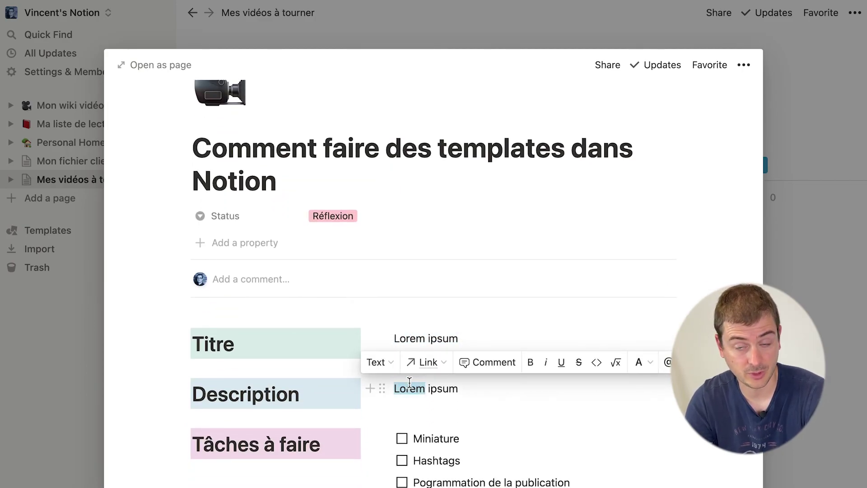
Step: Move the templates card to Rédaction; add a Nouvelle vidéo card 'Faire un wiki vidéo dans Notion'
{"action": "left_click", "coordinate": [785, 132]}
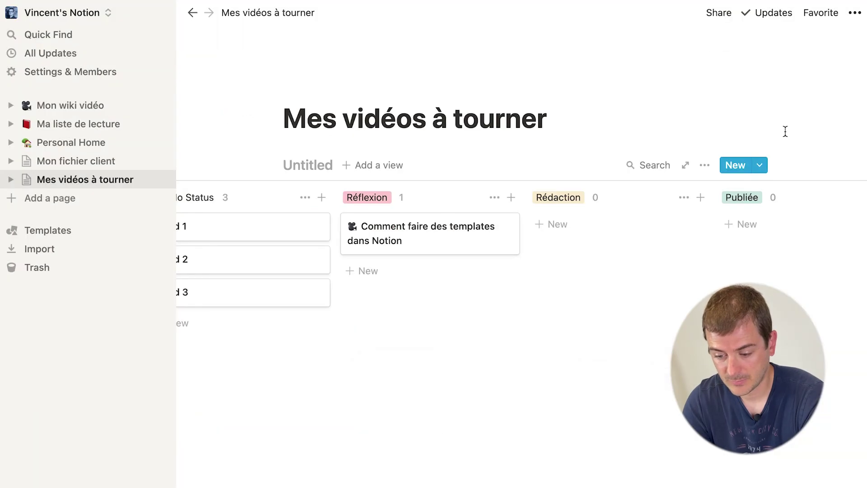
{"action": "left_click_drag", "start_coordinate": [428, 231], "coordinate": [598, 218]}
{"action": "left_click", "coordinate": [760, 165]}
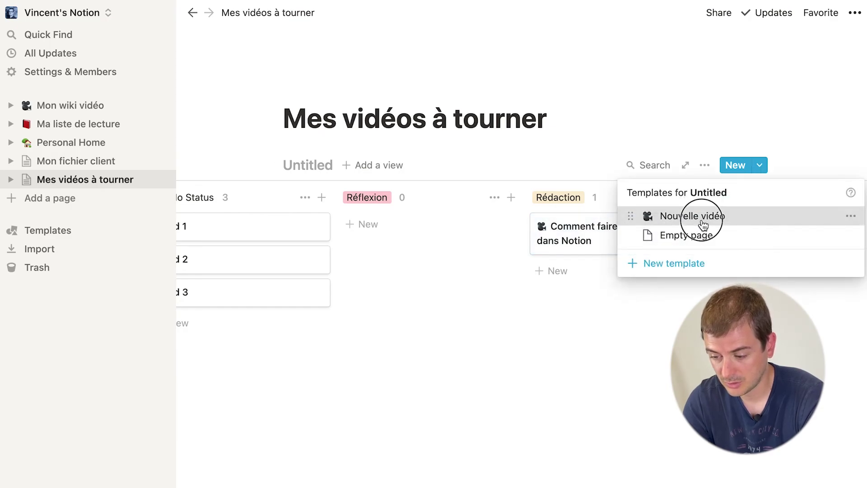
{"action": "left_click", "coordinate": [703, 225]}
{"action": "type", "text": "z"}
{"action": "key", "text": "BackSpace"}
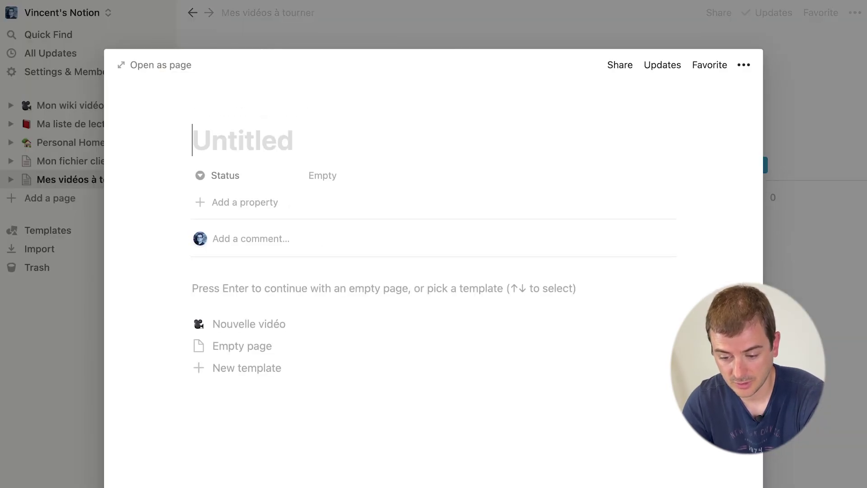
{"action": "type", "text": "Faire un wiki vidéo dans Notion"}
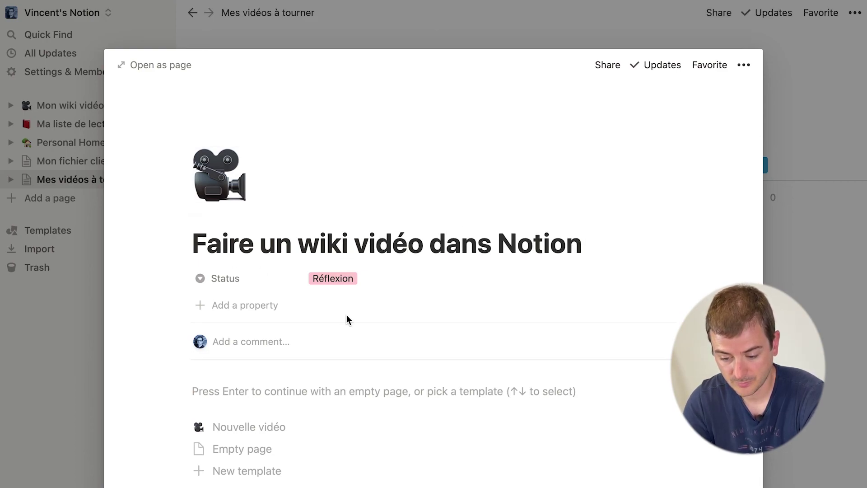
Step: Dismiss the leftover template choices and select a placeholder word beside Titre
{"action": "left_click", "coordinate": [316, 379]}
{"action": "scroll", "coordinate": [316, 378], "scroll_direction": "down", "scroll_amount": 5}
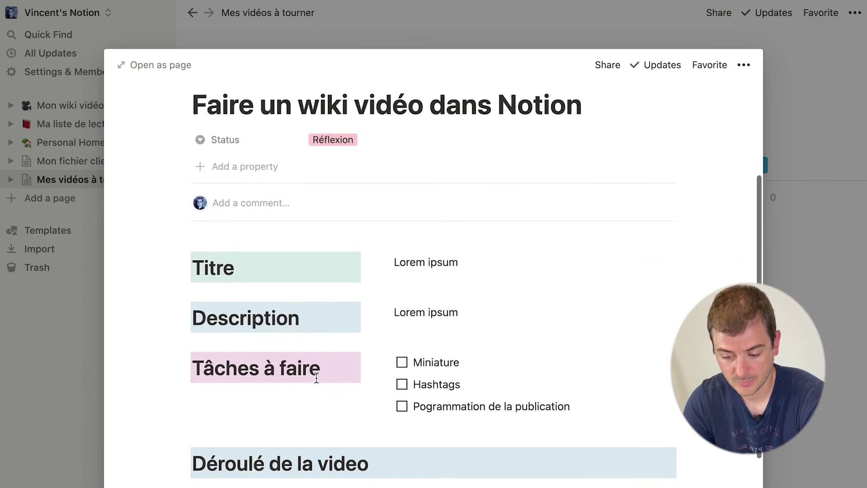
{"action": "double_click", "coordinate": [426, 220]}
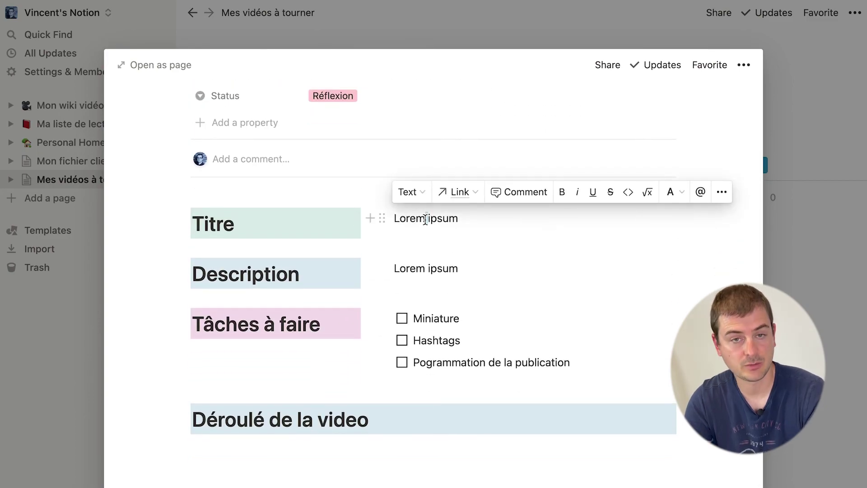